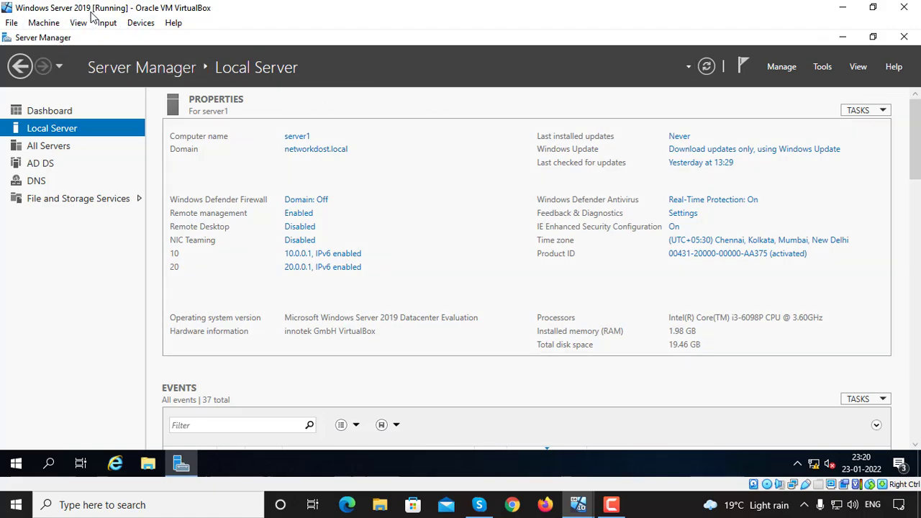
Check the network settings of Adapter 1 and Adapter 2 on the Windows Server 2019 virtual machine
left_click(44, 23)
left_click(64, 41)
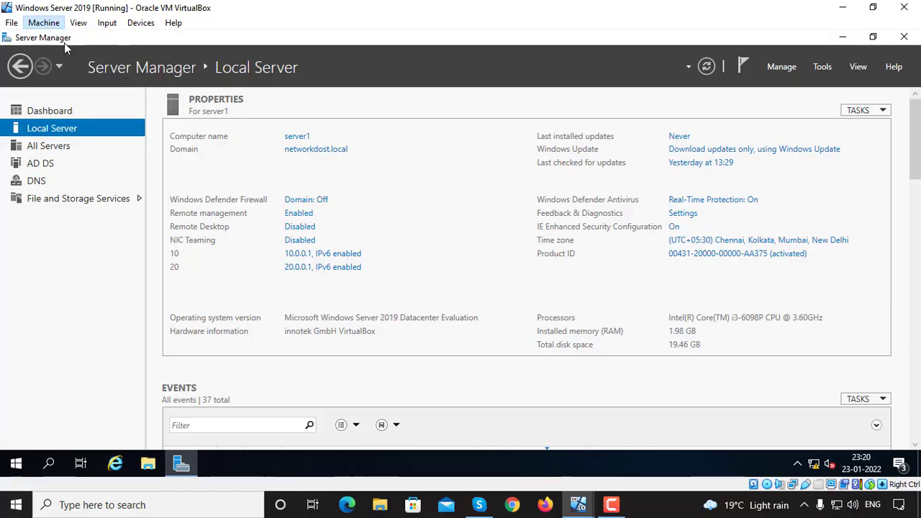
left_click(289, 212)
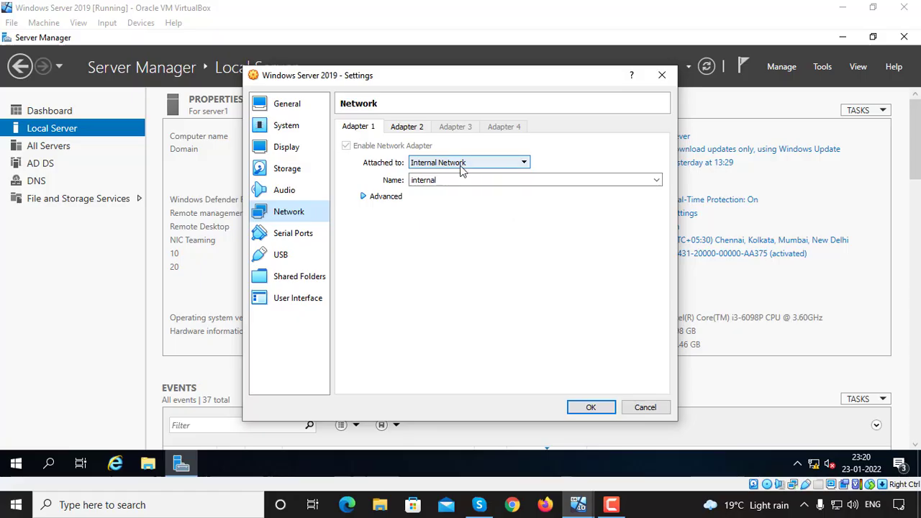
left_click(409, 128)
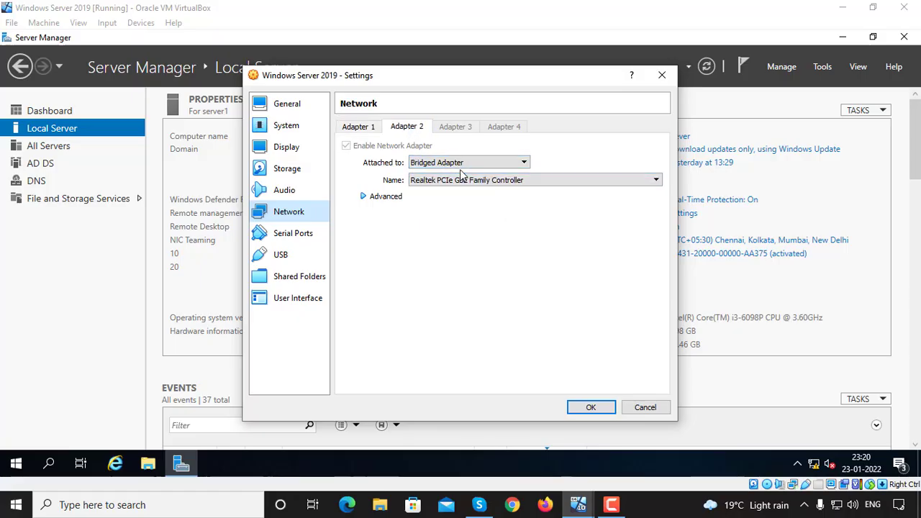
left_click(589, 407)
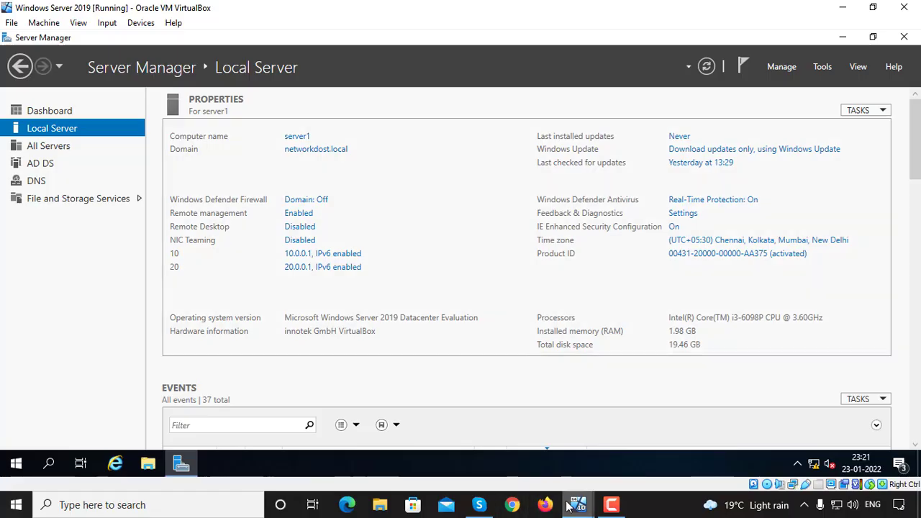
Switch to the Windows 10 virtual machine and open its Network Connections window by running ncpa.cpl
mouse_move(579, 506)
left_click(449, 441)
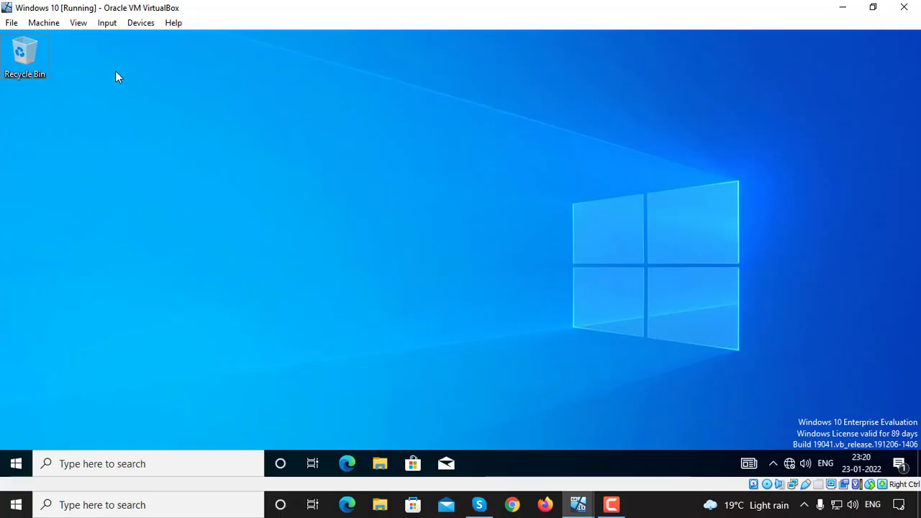
key("super+r")
key("BackSpace")
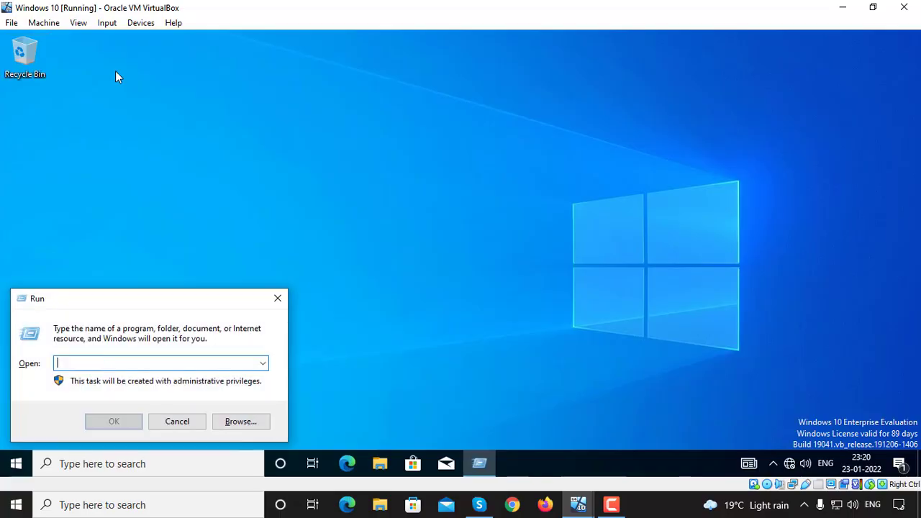
type("ncpa.cpl")
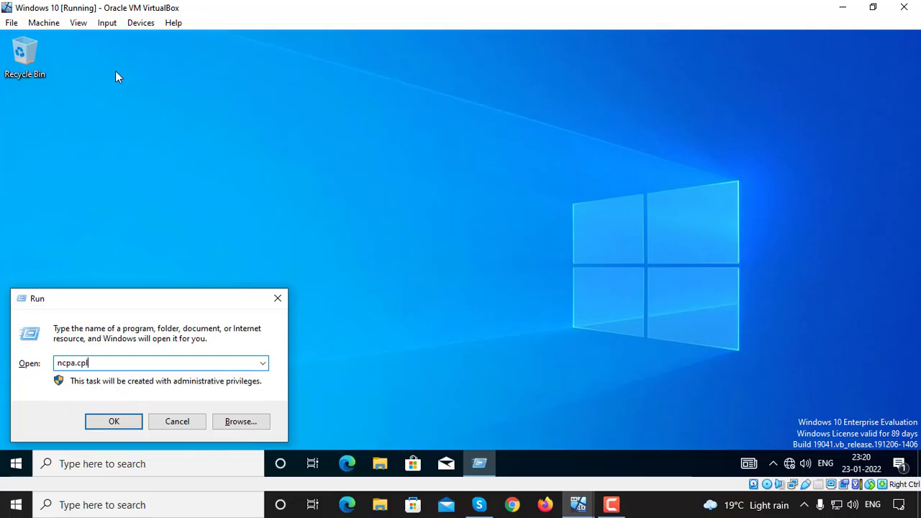
key("Return")
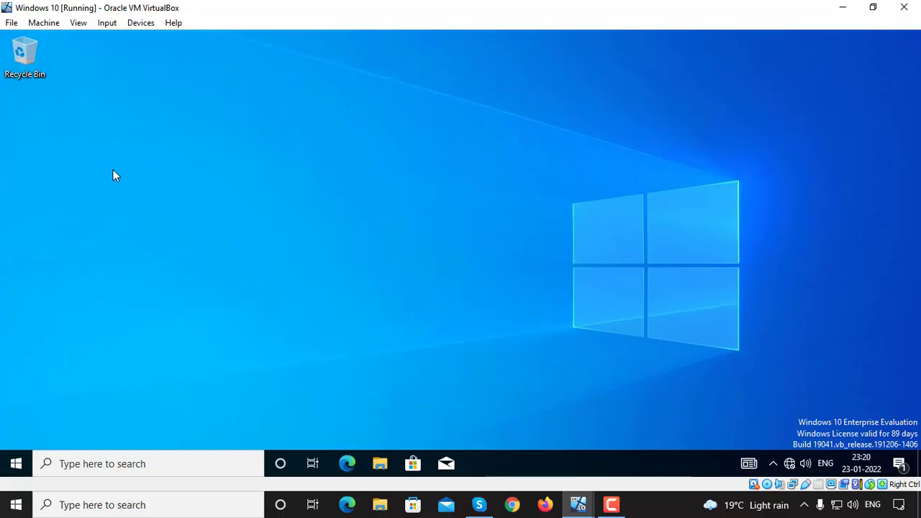
key("super+r")
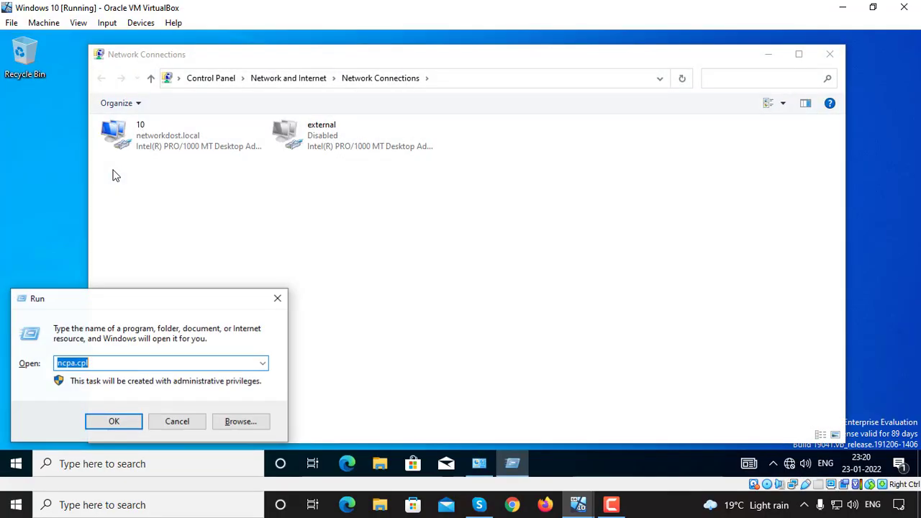
left_click(280, 297)
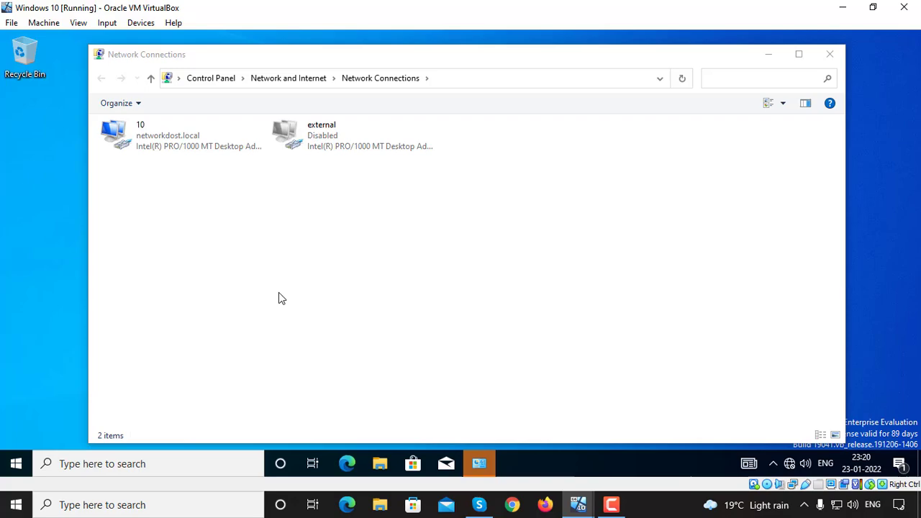
View the status of the Windows 10 machine's network connection named 10, and close it
left_click(160, 146)
right_click(160, 145)
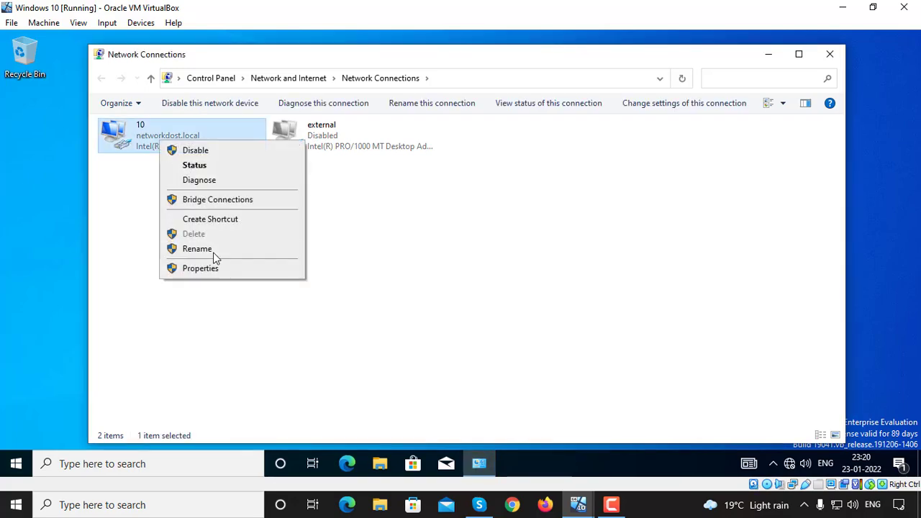
left_click(213, 249)
double_click(180, 141)
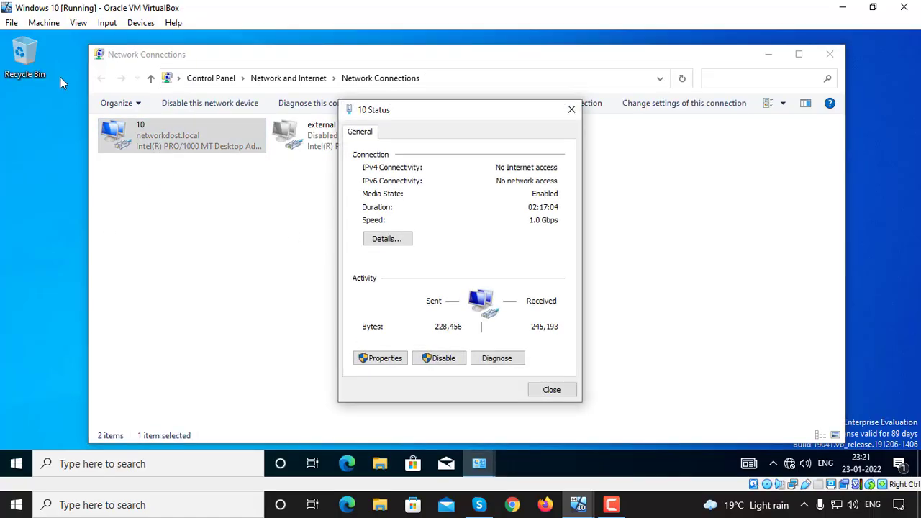
left_click(577, 109)
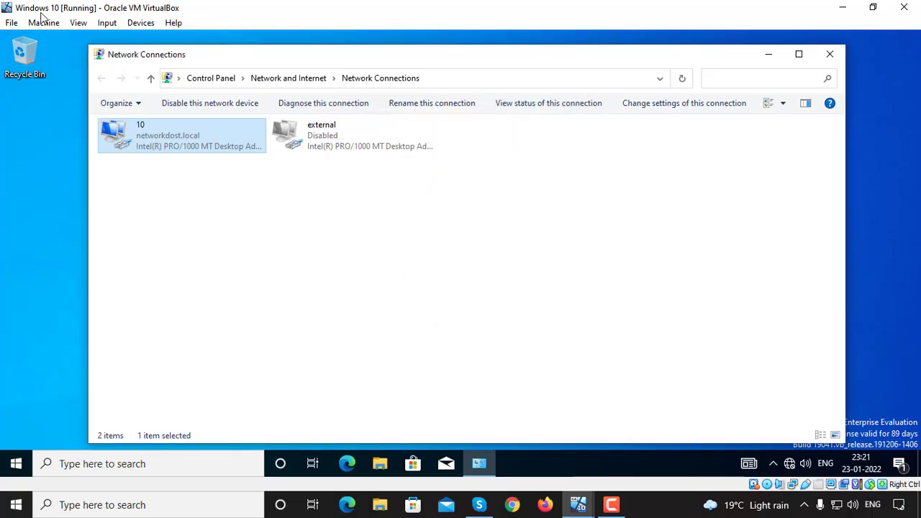
Check how Adapter 1 and Adapter 2 are attached in the Windows 10 virtual machine's network settings
left_click(39, 23)
left_click(62, 39)
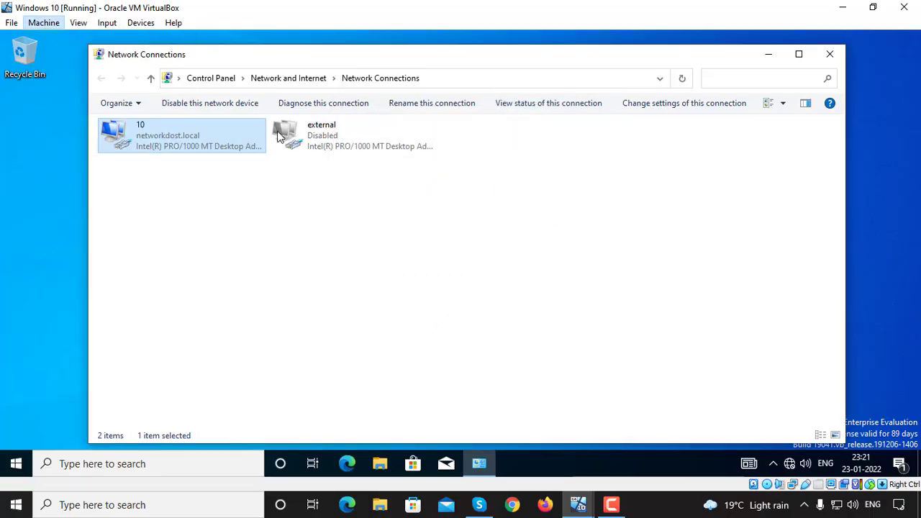
left_click(286, 213)
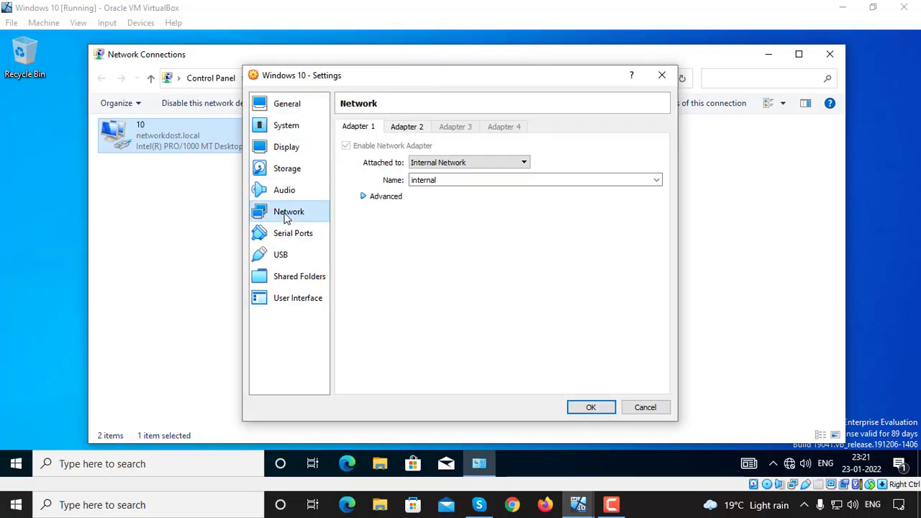
left_click(413, 131)
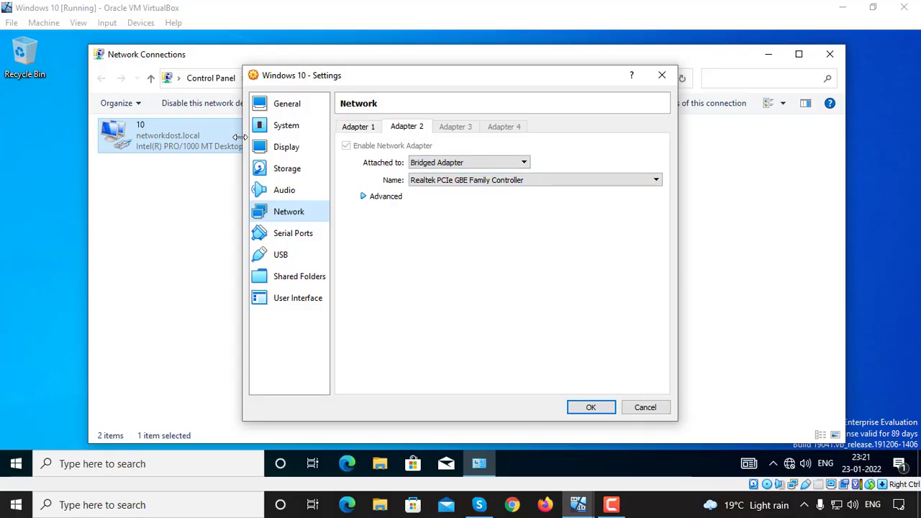
left_click(368, 128)
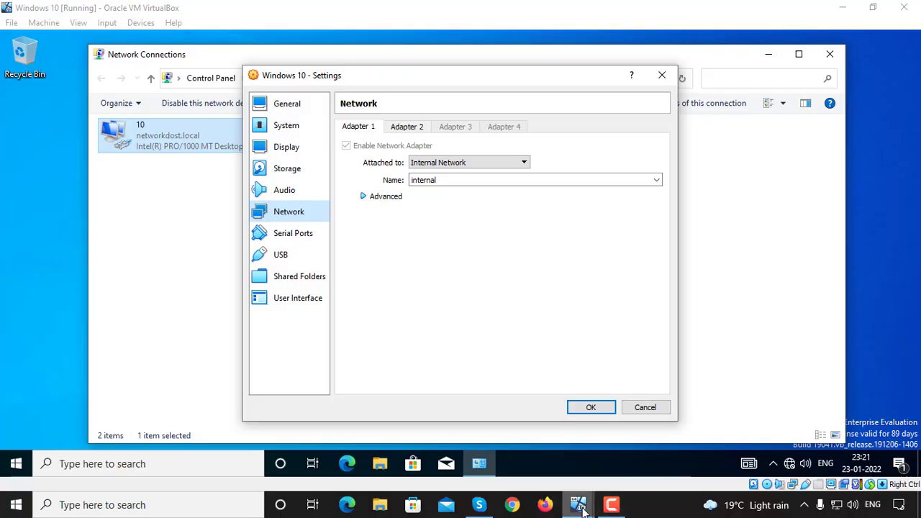
Compare with the server's connection addresses in the Windows Server 2019 machine, and close the Windows 10 machine's settings
mouse_move(582, 507)
left_click(576, 446)
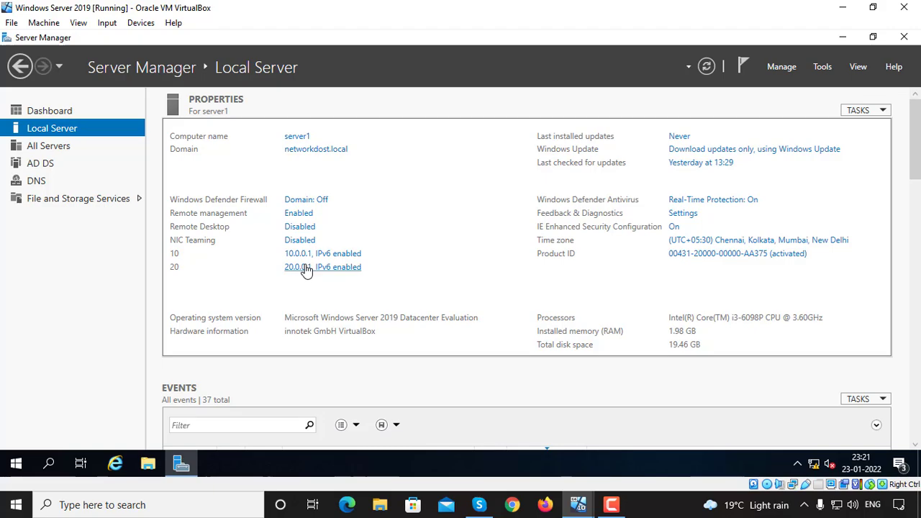
mouse_move(578, 505)
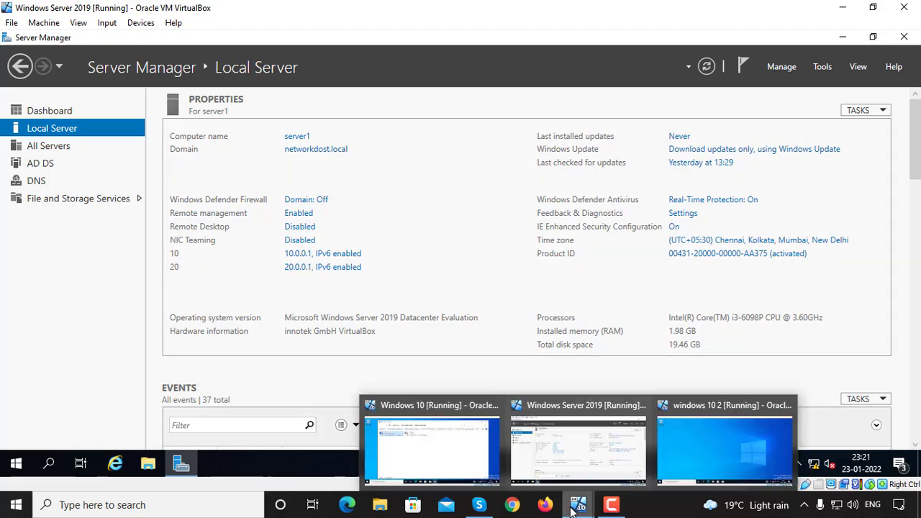
left_click(474, 476)
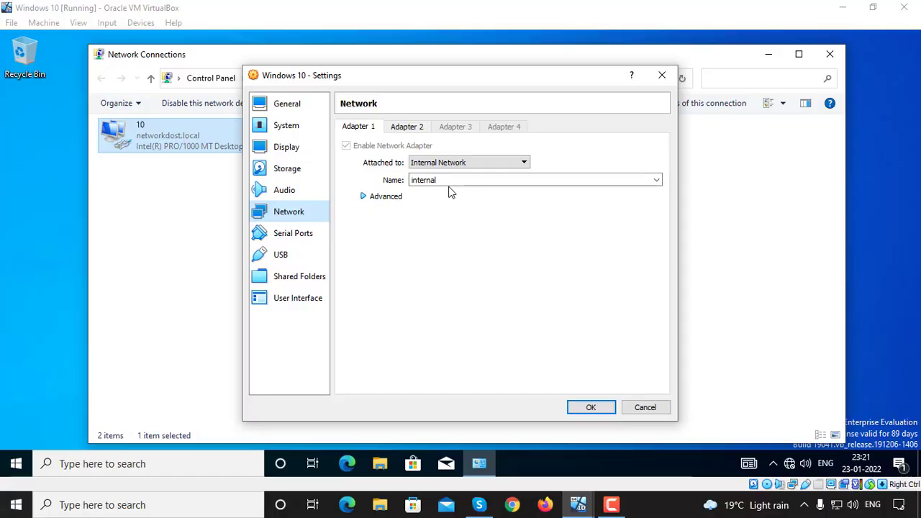
left_click(581, 405)
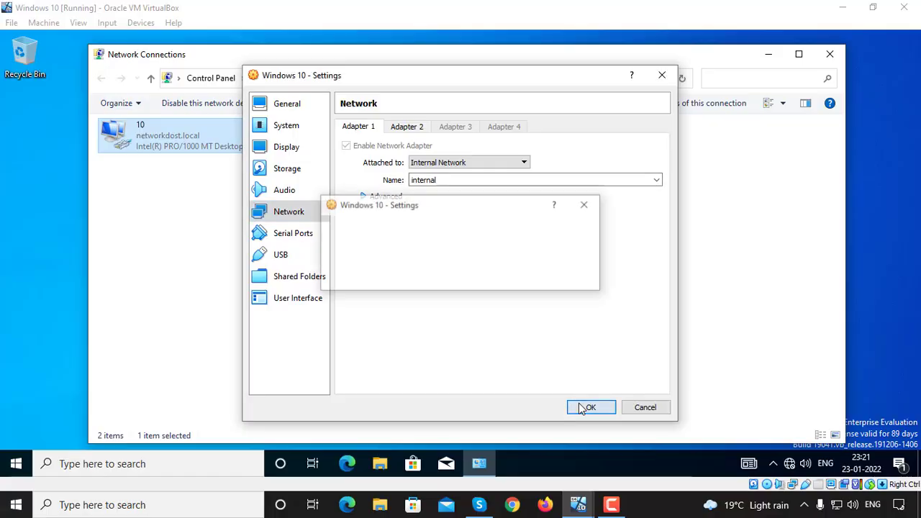
Set the IPv4 default gateway of the Windows 10 machine's connection 10 to 10.0.0.1, checking the server's address for reference
double_click(188, 143)
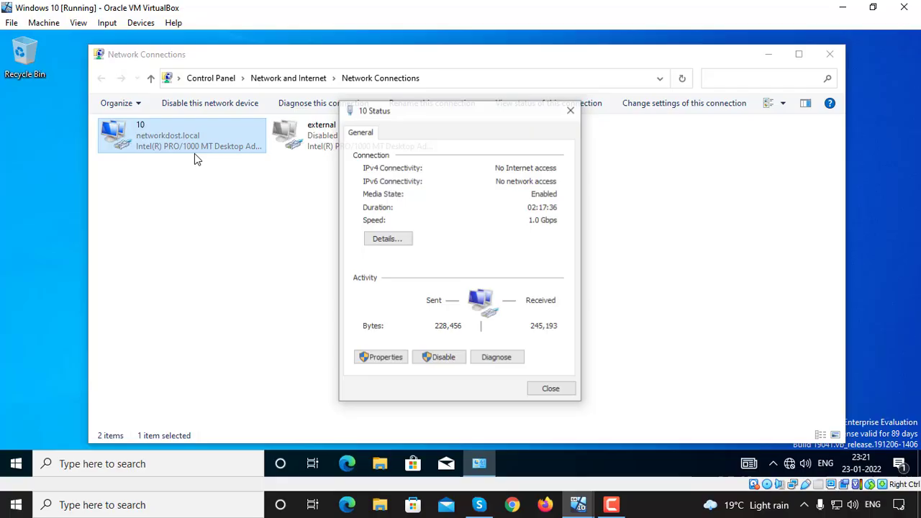
left_click(379, 358)
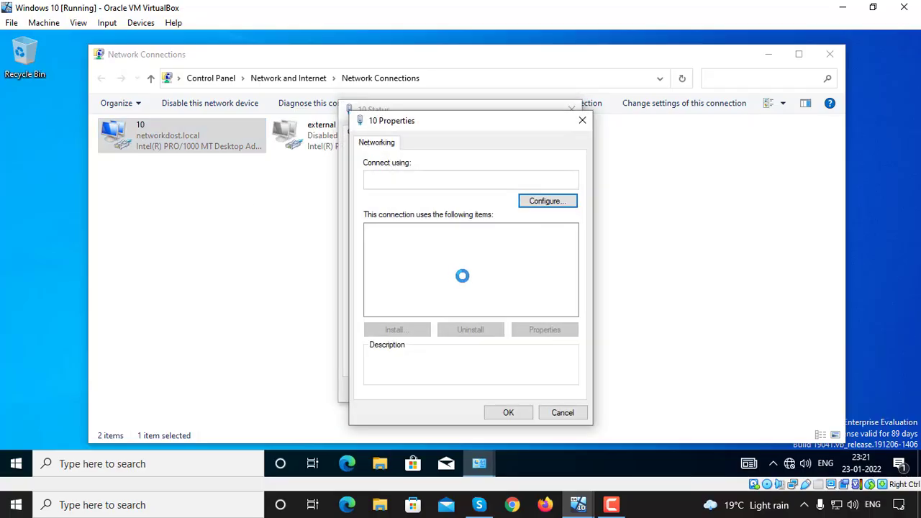
double_click(464, 264)
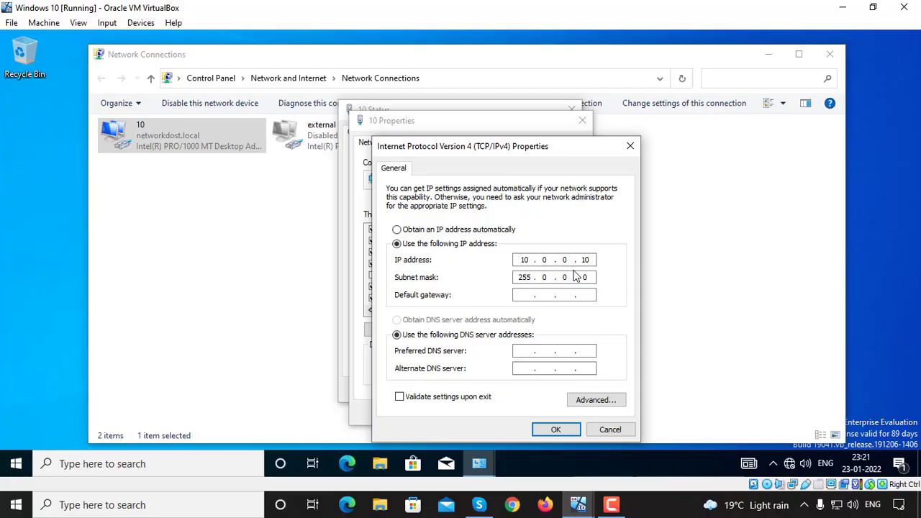
mouse_move(579, 504)
left_click(548, 461)
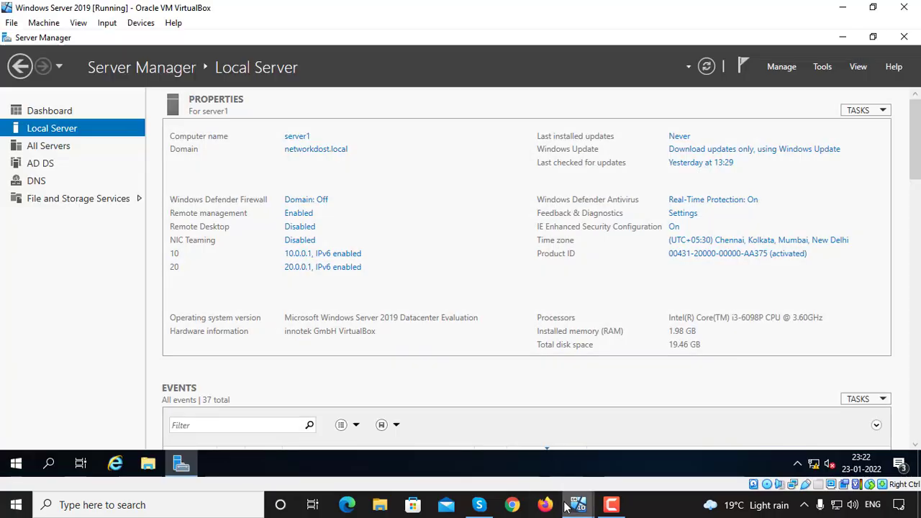
mouse_move(566, 508)
left_click(438, 440)
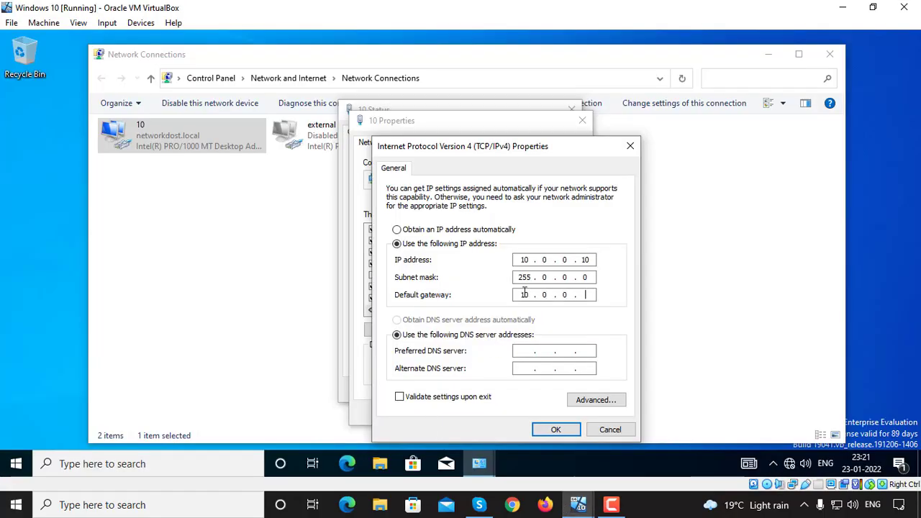
left_click(556, 429)
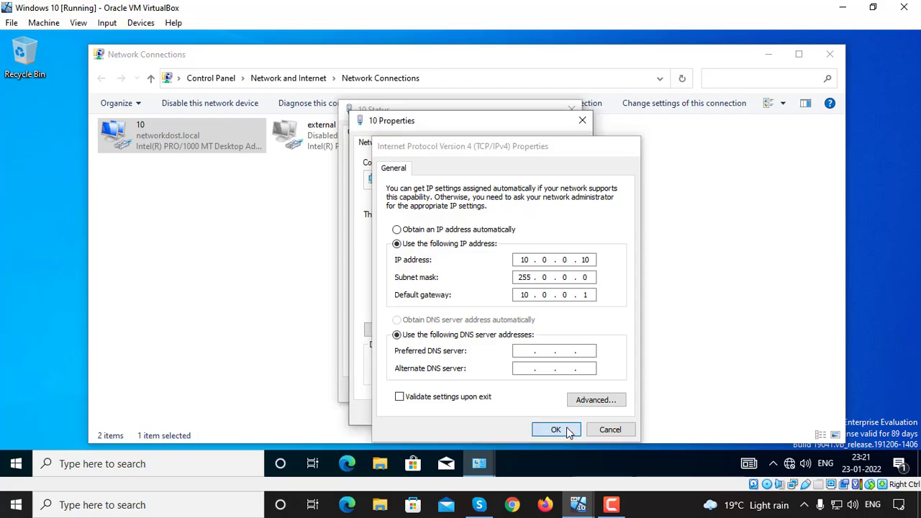
left_click(508, 412)
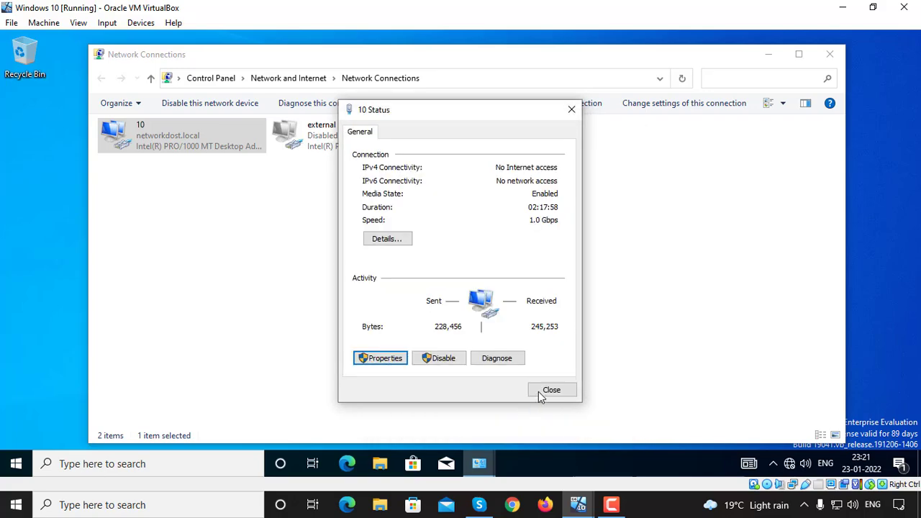
left_click(541, 390)
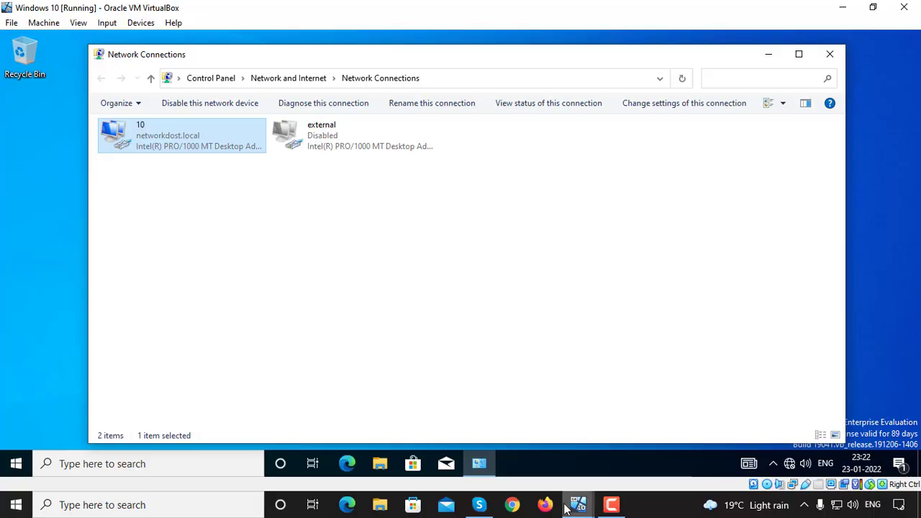
Switch to the Windows Server 2019 machine and review the IPv4 properties of its network connection named 20
mouse_move(577, 504)
left_click(573, 467)
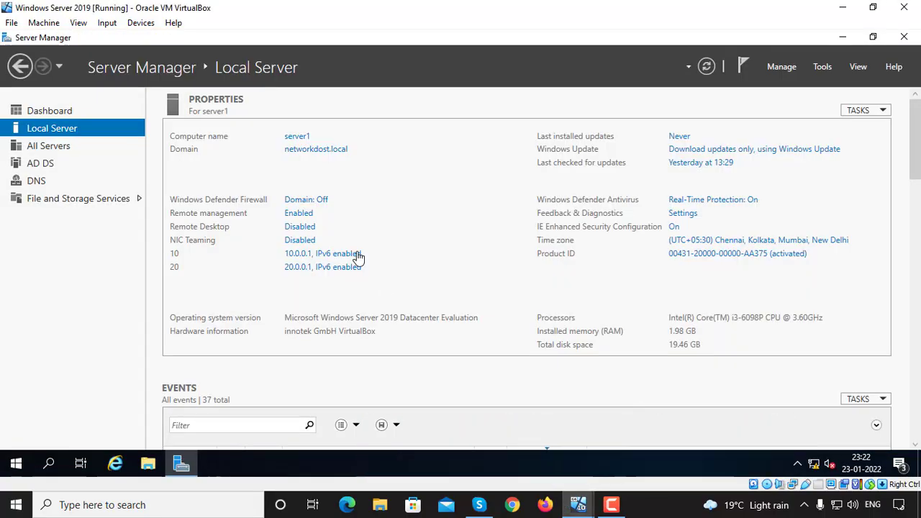
left_click(316, 267)
double_click(297, 133)
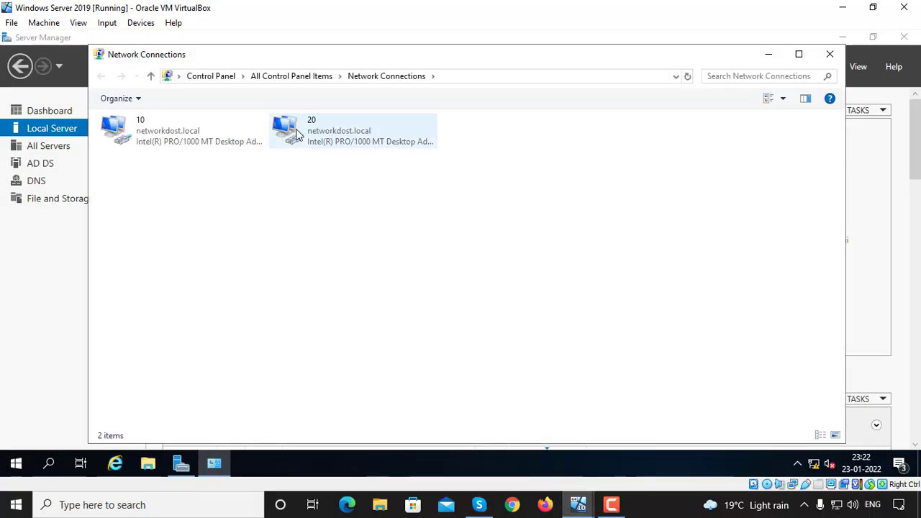
left_click(381, 359)
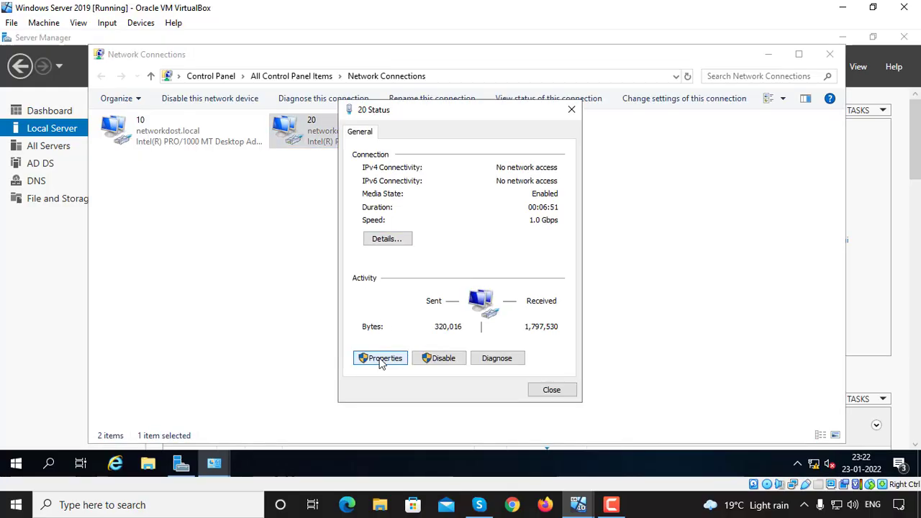
double_click(462, 265)
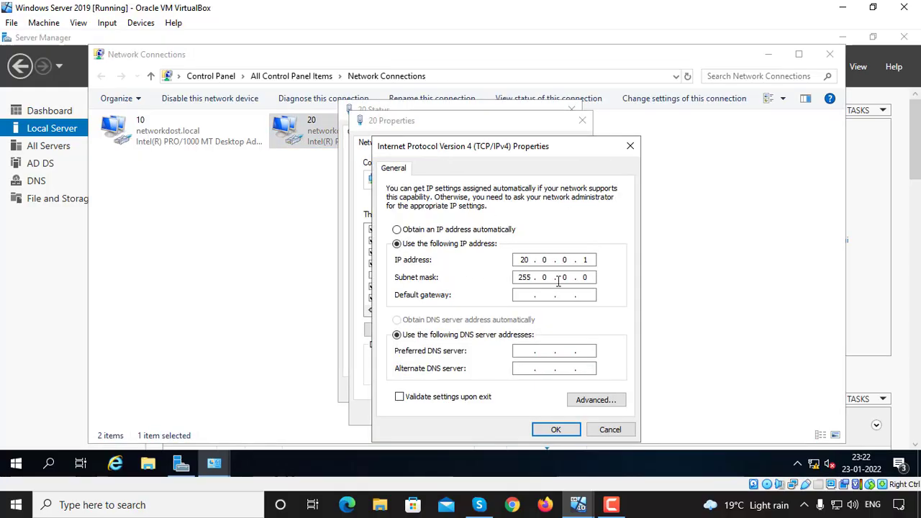
left_click(552, 427)
key("Return")
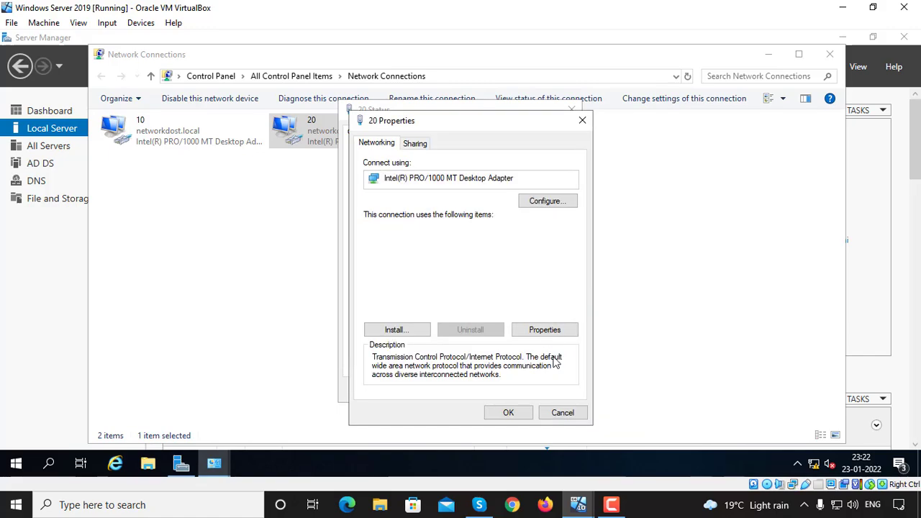
left_click(524, 415)
left_click(536, 396)
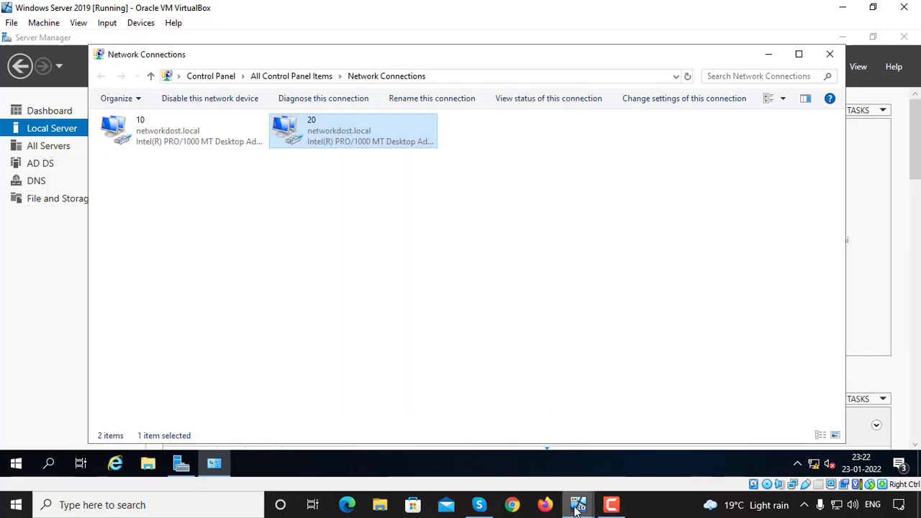
Switch to the windows 10 2 virtual machine and open its Network Connections by running ncpa.cpl
mouse_move(578, 505)
left_click(678, 465)
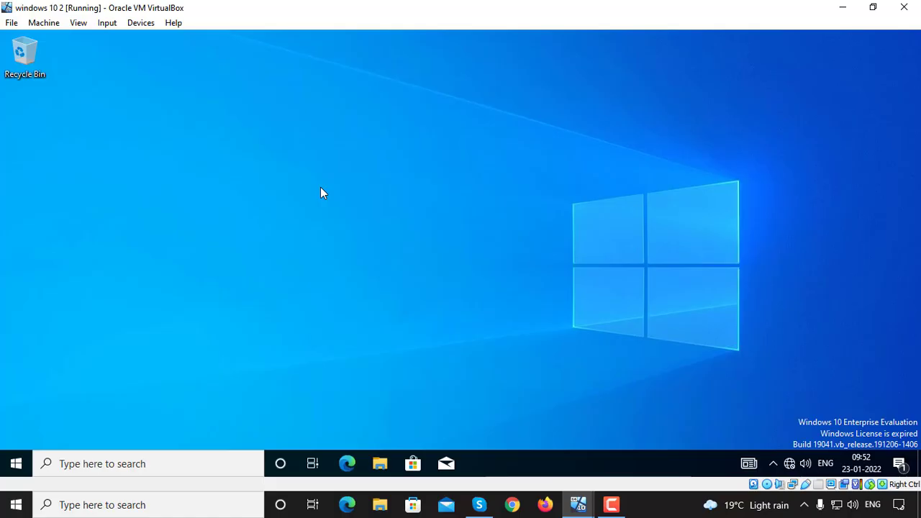
key("super+r")
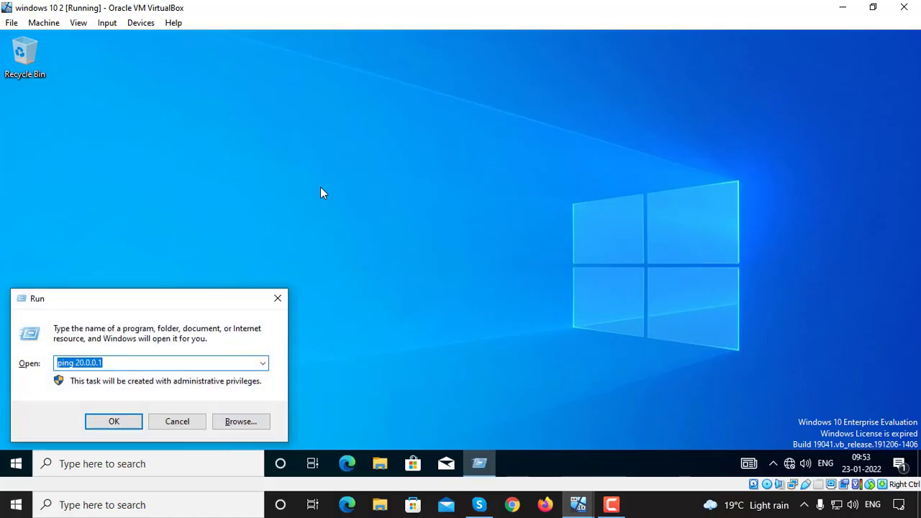
key("BackSpace")
type("nc")
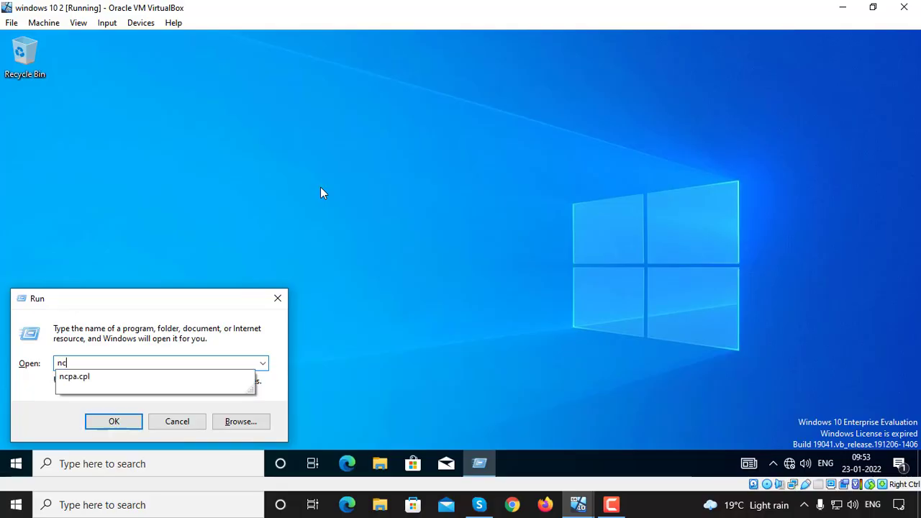
key("Down")
key("Return")
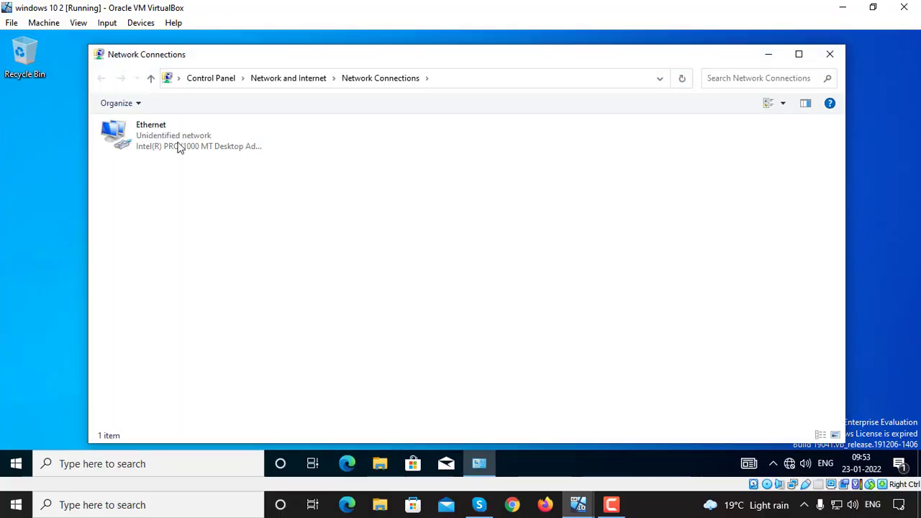
Open the IPv4 properties of the Ethernet connection in the windows 10 2 machine
left_click(173, 140)
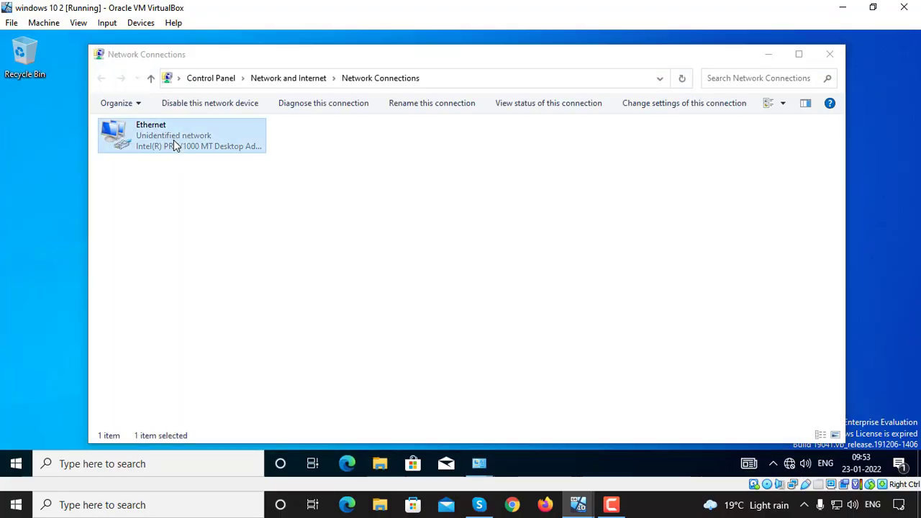
double_click(173, 140)
left_click(389, 358)
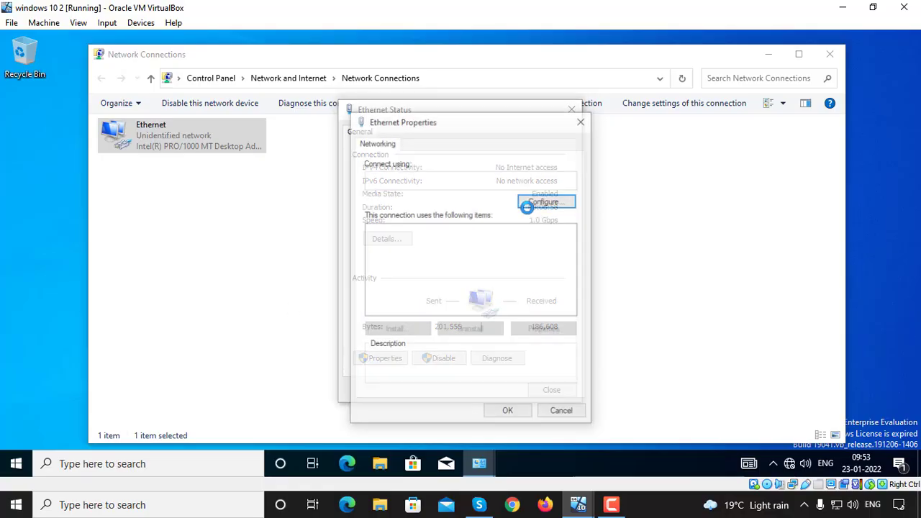
left_click(489, 267)
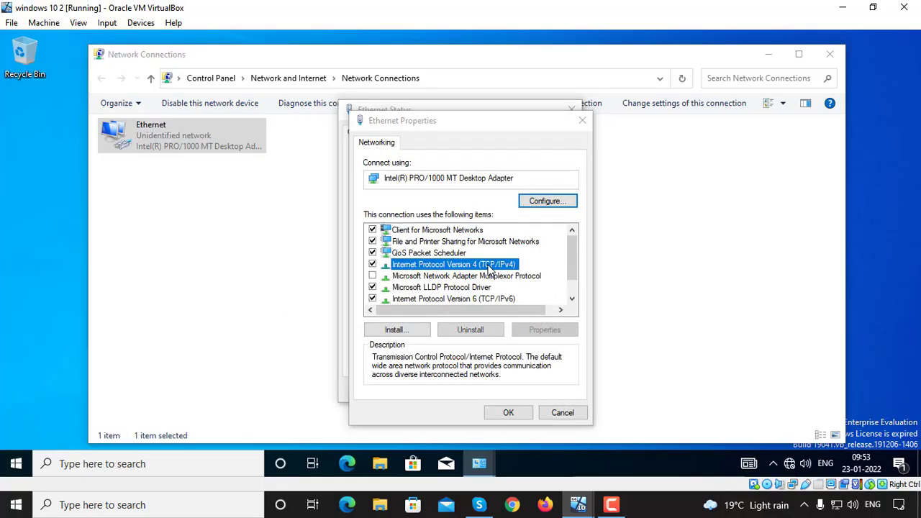
double_click(489, 266)
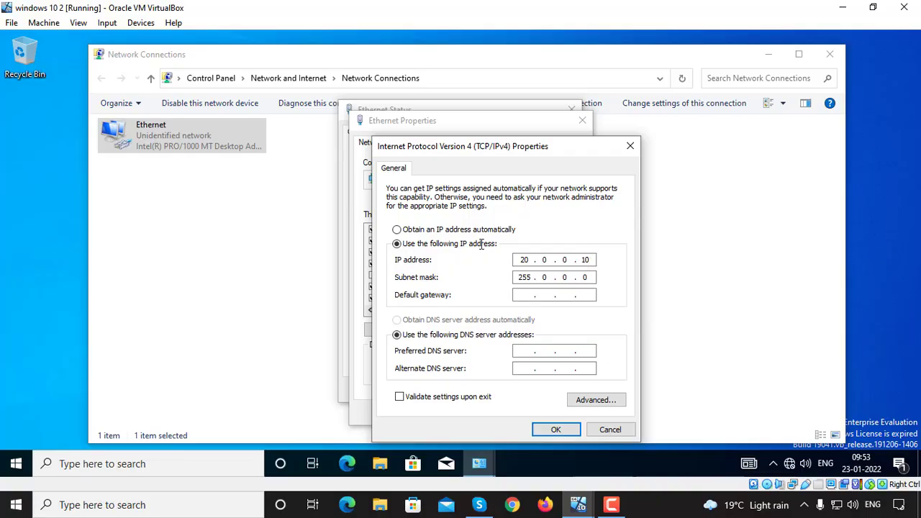
Check how Adapter 1 is attached in the windows 10 2 virtual machine's network settings
left_click(43, 23)
key("Escape")
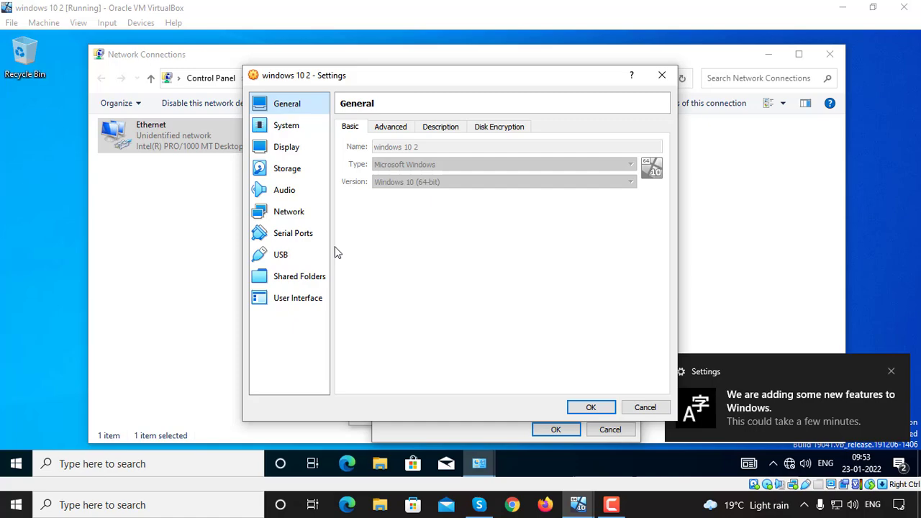
left_click(293, 212)
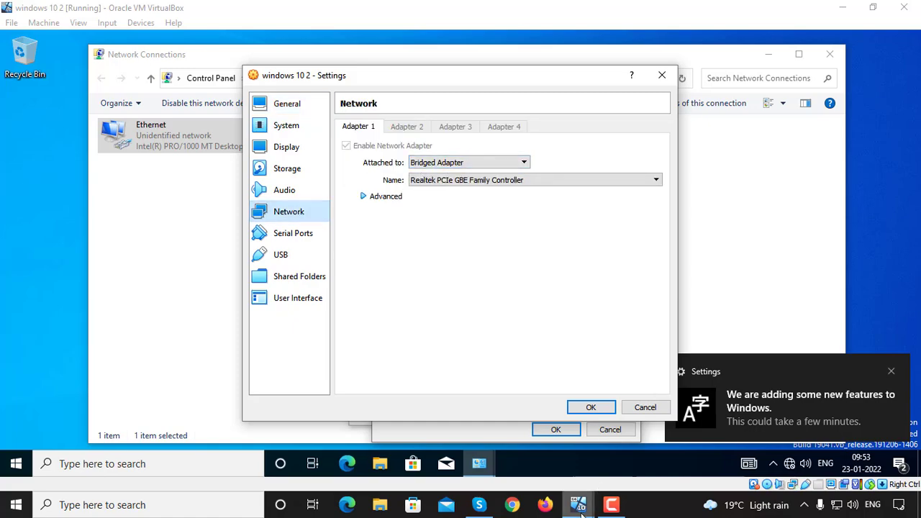
Switch to the Windows Server 2019 machine and compare its network connections named 10 and 20
mouse_move(578, 504)
left_click(564, 475)
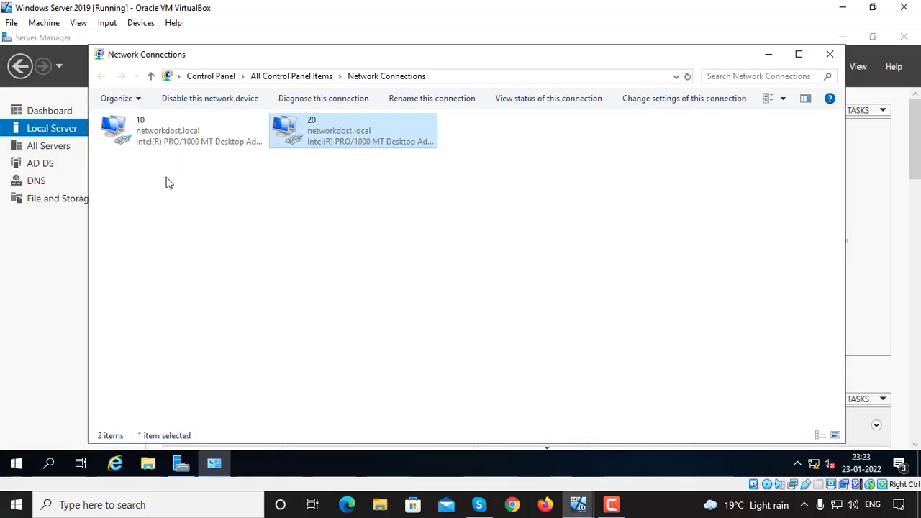
left_click_drag(164, 174, 160, 130)
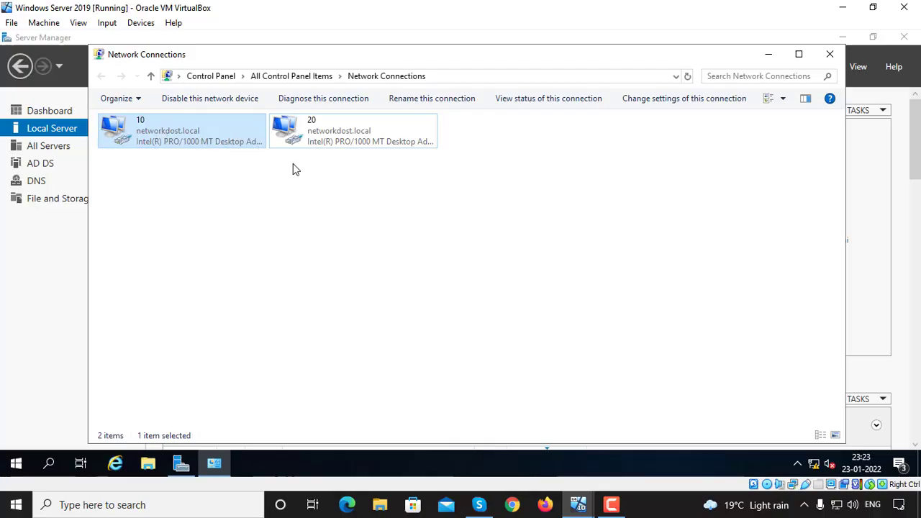
left_click_drag(297, 170, 333, 173)
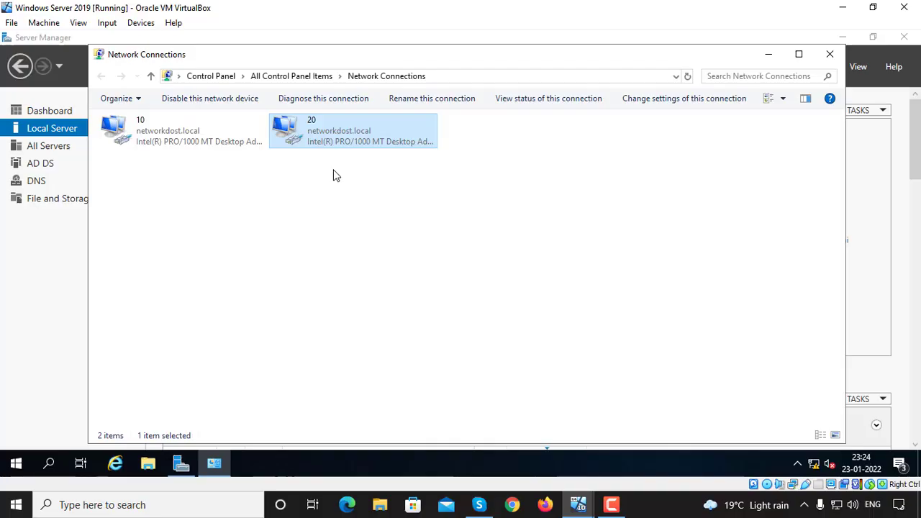
left_click(158, 190)
left_click(167, 141)
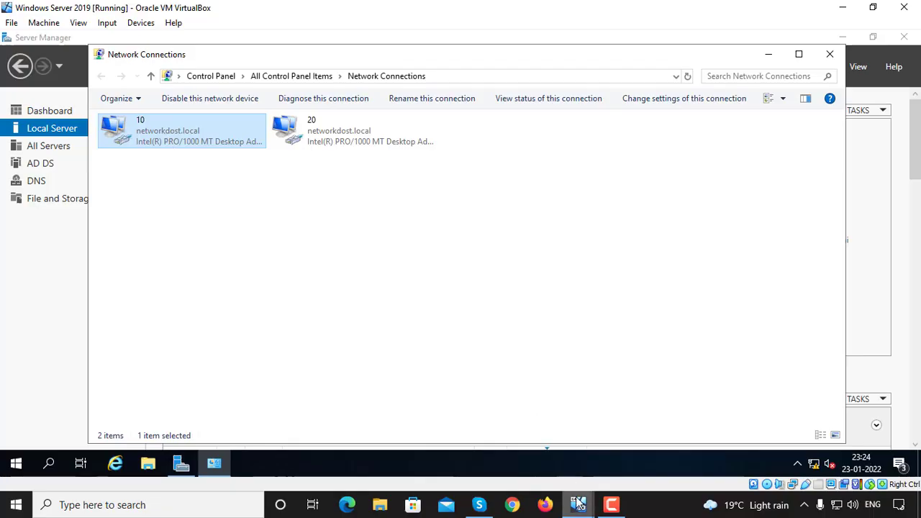
left_click(180, 180)
left_click(174, 148)
Switch to the Windows 10 machine and look at its network connection named 10
mouse_move(583, 504)
left_click(410, 432)
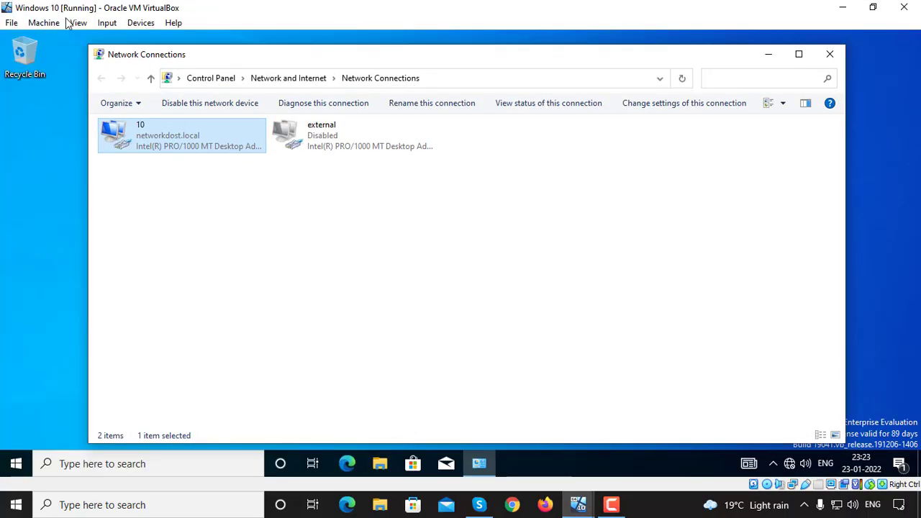
left_click(139, 179)
left_click(161, 148)
Return to the Windows Server 2019 machine and look at its network connection named 20
mouse_move(580, 504)
left_click(579, 465)
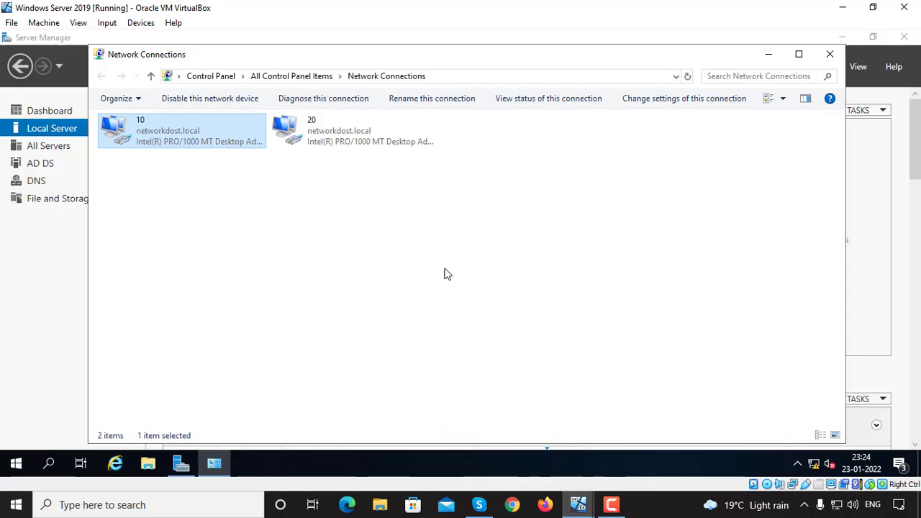
left_click(345, 141)
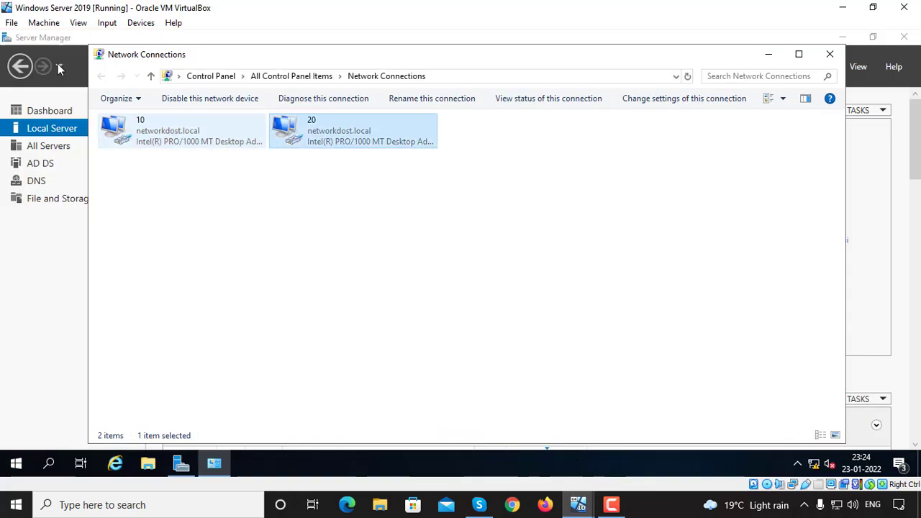
double_click(363, 141)
key("Escape")
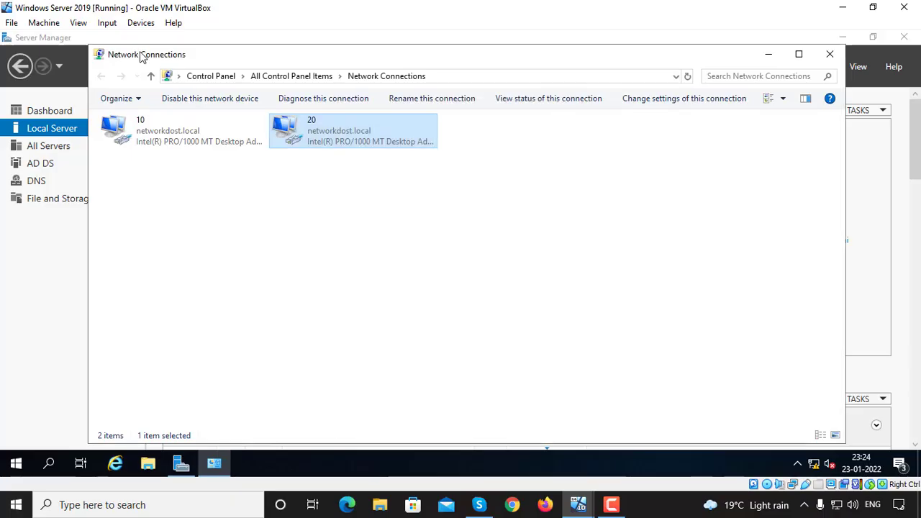
Check how Adapter 2 is attached in the Windows Server 2019 machine's network settings, and close the settings
left_click(44, 22)
key("Escape")
key("ctrl+s")
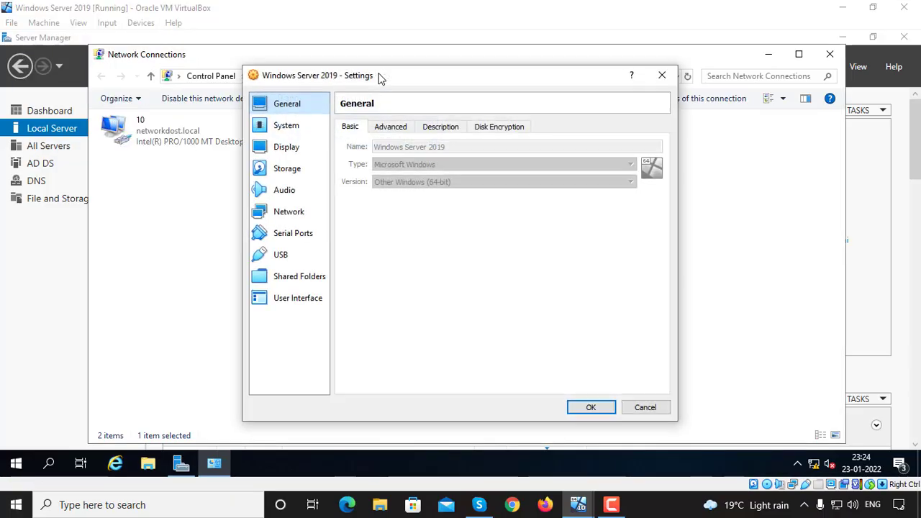
left_click(308, 211)
left_click(423, 130)
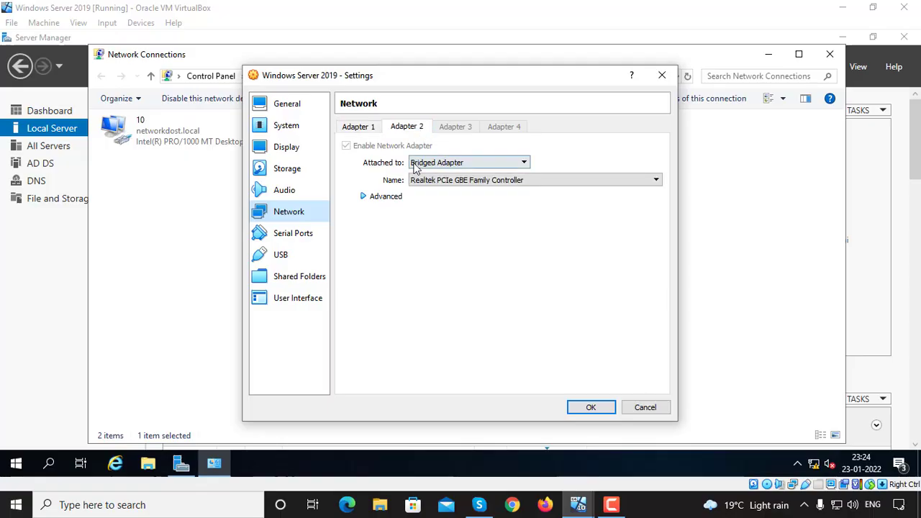
left_click(571, 408)
In the windows 10 2 machine's network settings, try Internal Network for Adapter 1, return it to Bridged Adapter, and confirm the settings
mouse_move(576, 508)
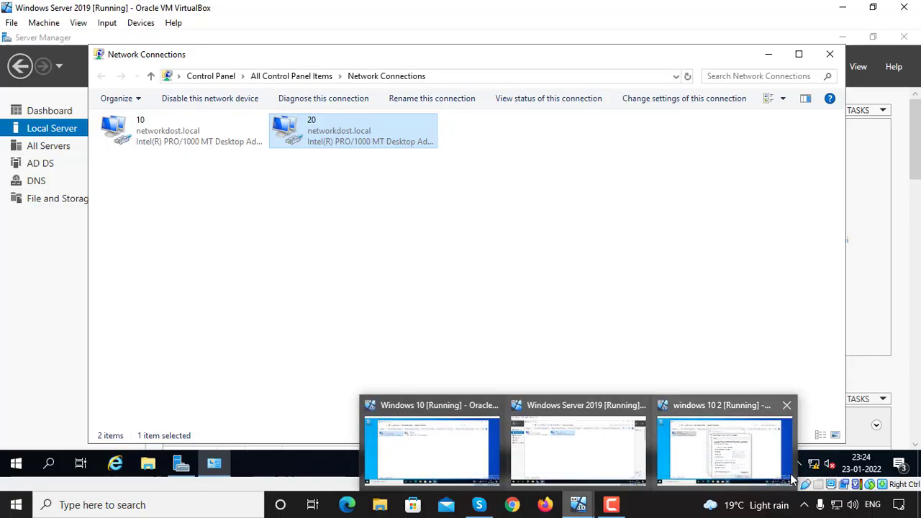
left_click(747, 443)
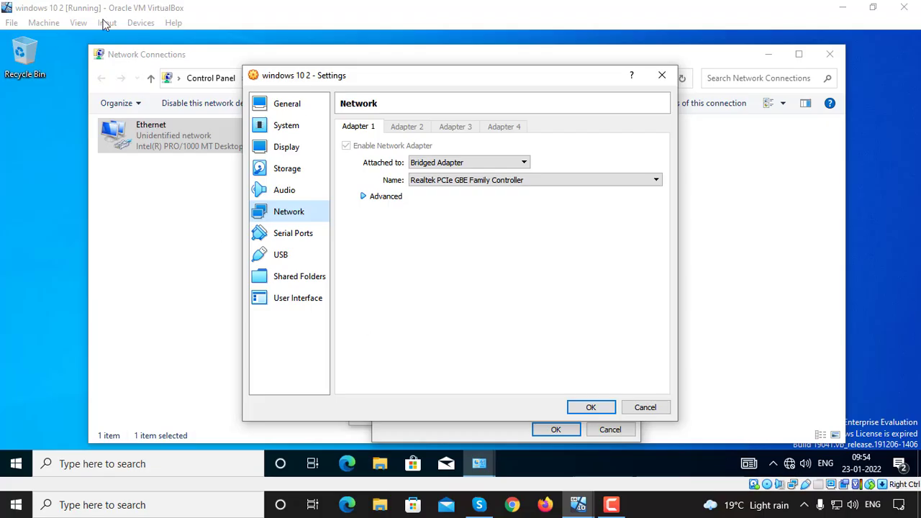
left_click(449, 165)
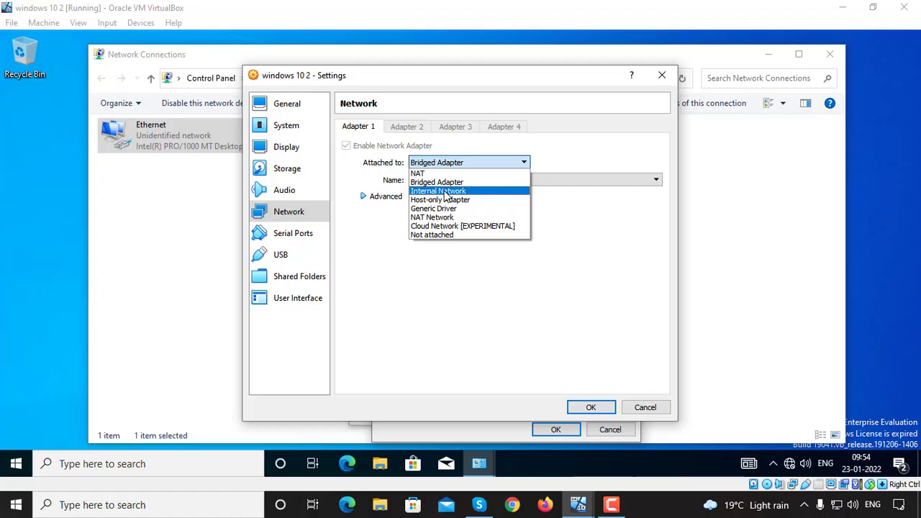
left_click(446, 191)
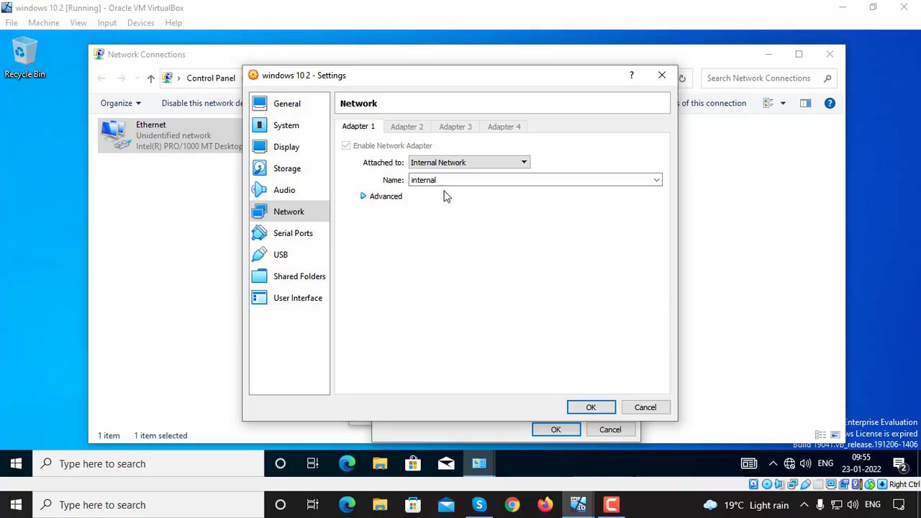
left_click(444, 163)
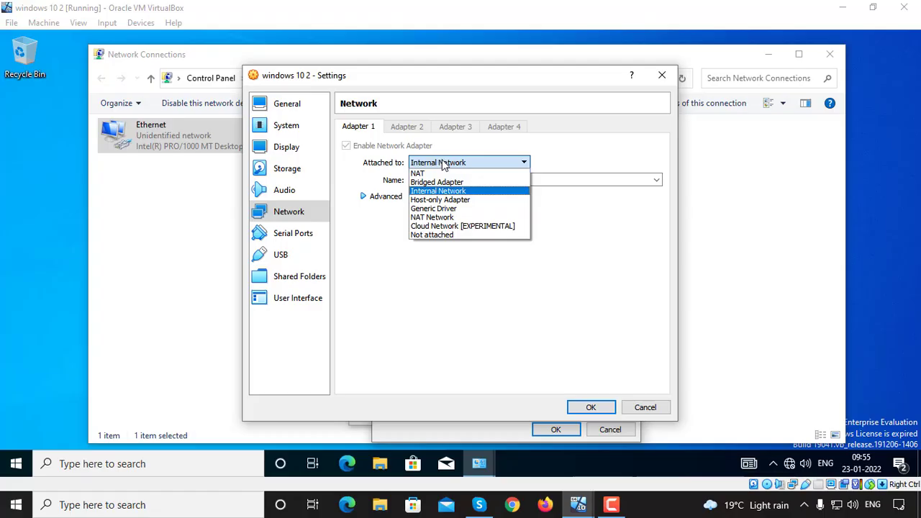
left_click(444, 182)
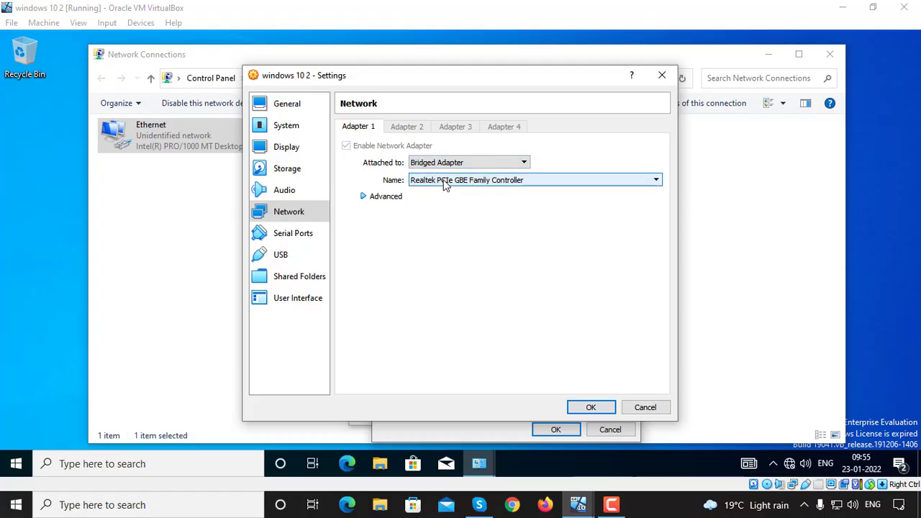
left_click(590, 407)
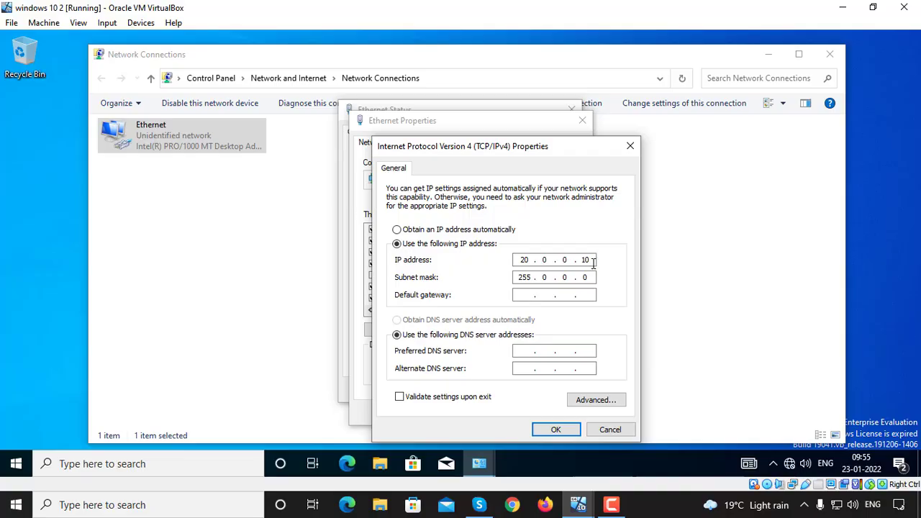
Switch to the Windows Server 2019 machine and close Network Connections to check the server's address on connection 20
mouse_move(580, 503)
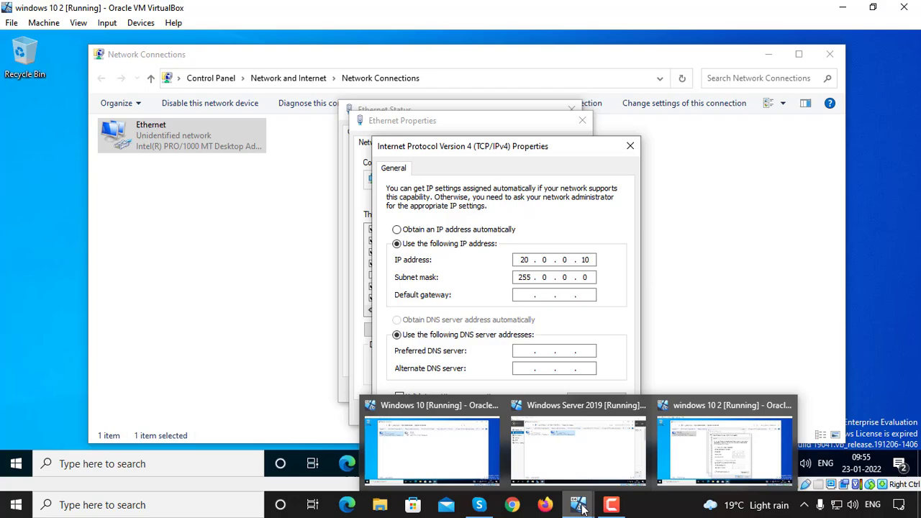
left_click(581, 464)
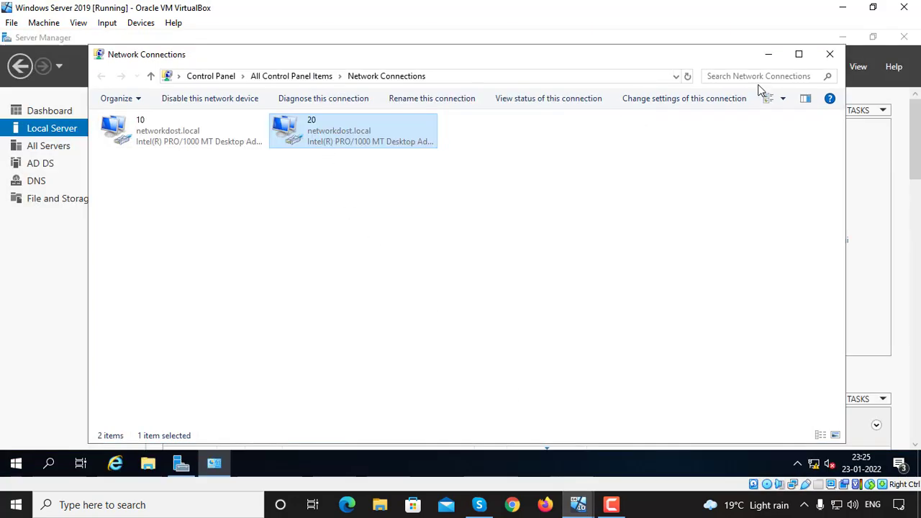
left_click(829, 54)
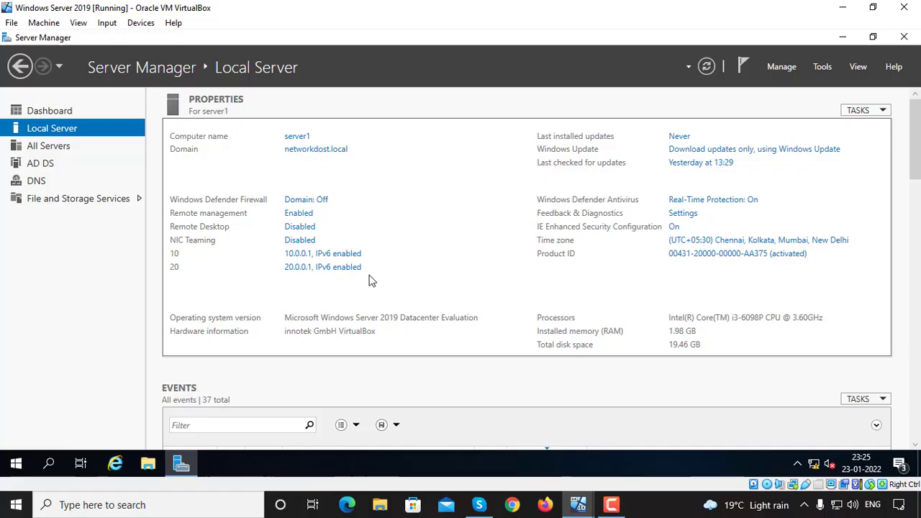
Set the IPv4 default gateway of the windows 10 2 machine's Ethernet connection to 20.0.0.1 and close its dialogs
mouse_move(578, 505)
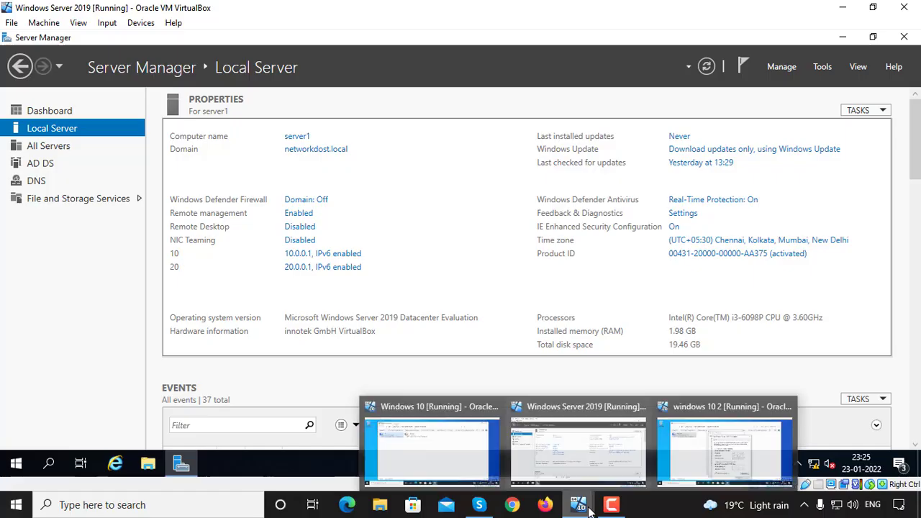
left_click(727, 433)
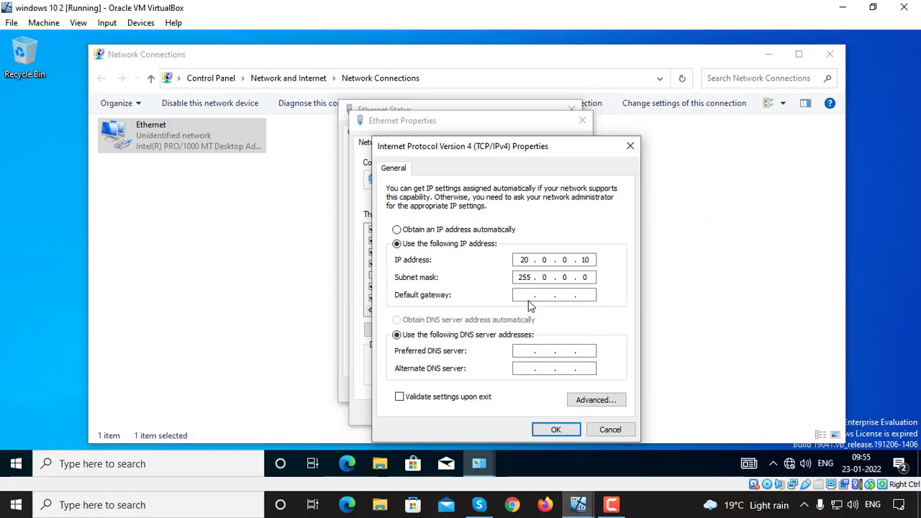
left_click(529, 297)
type("20.0.0.1")
left_click(549, 432)
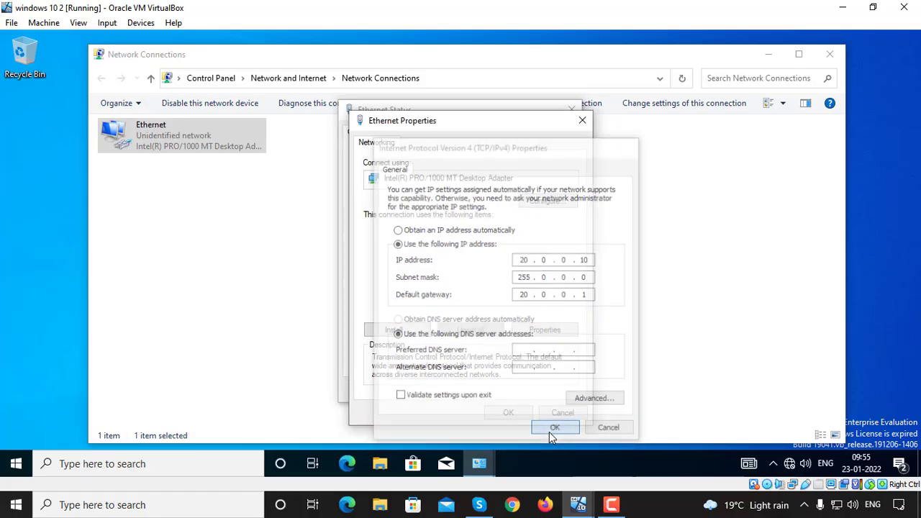
left_click(526, 414)
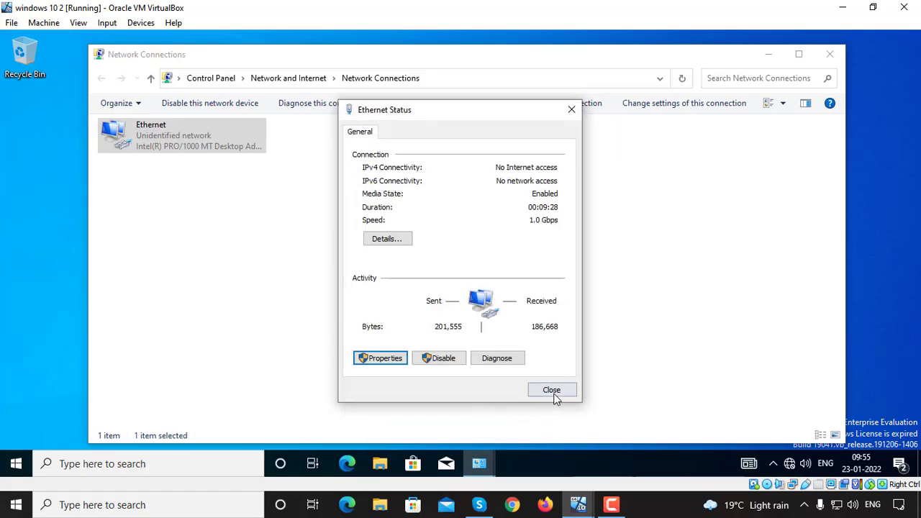
left_click(552, 390)
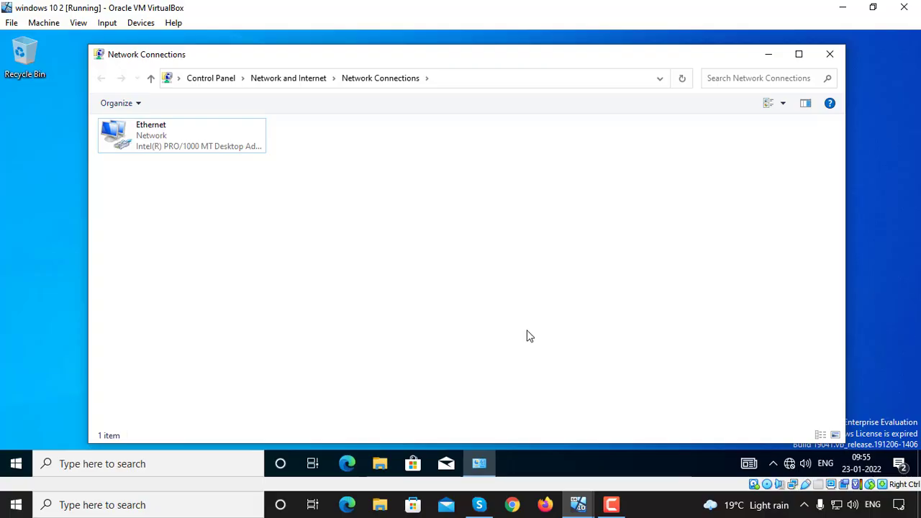
Open a command prompt on the windows 10 2 machine and ping the gateway 20.0.0.1
key("super+r")
type("cmd")
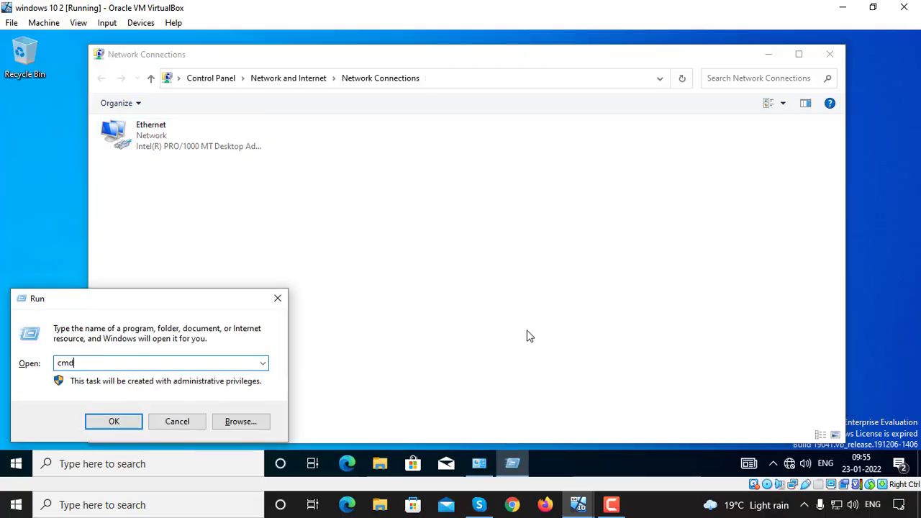
key("Return")
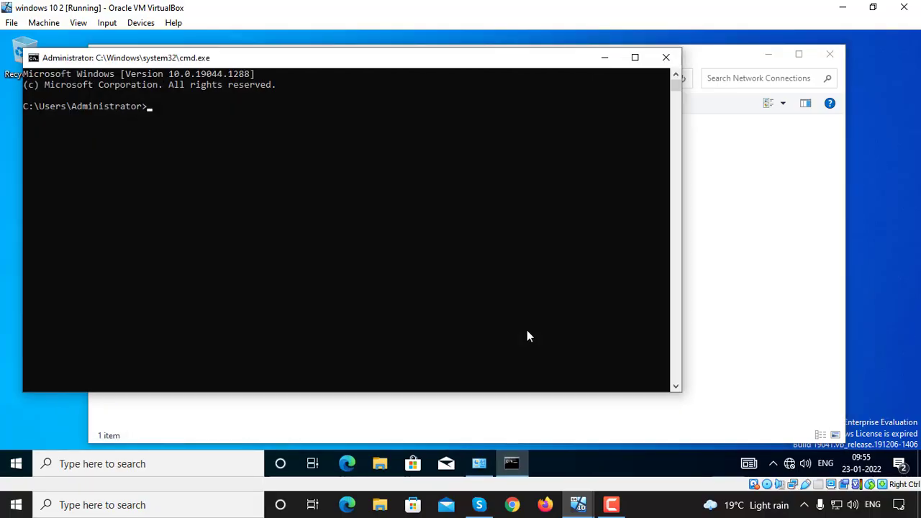
type("ping 20.0.0.1")
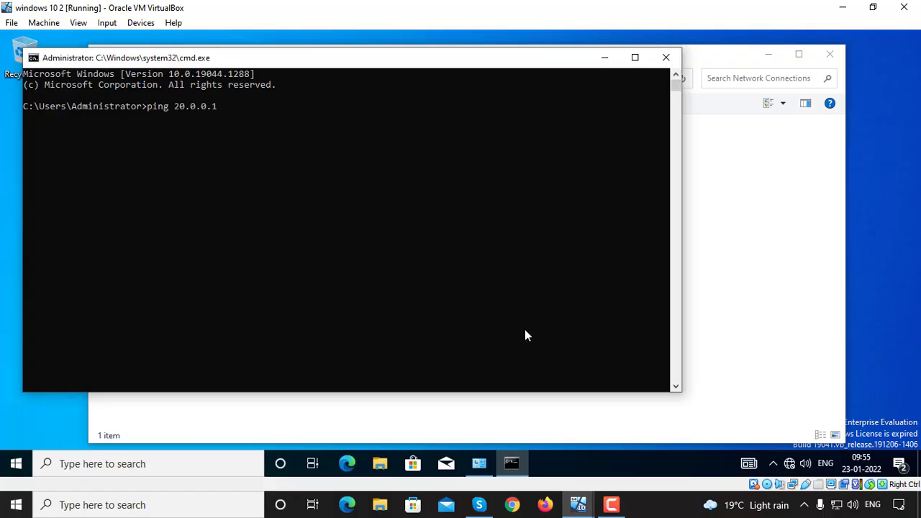
key("Return")
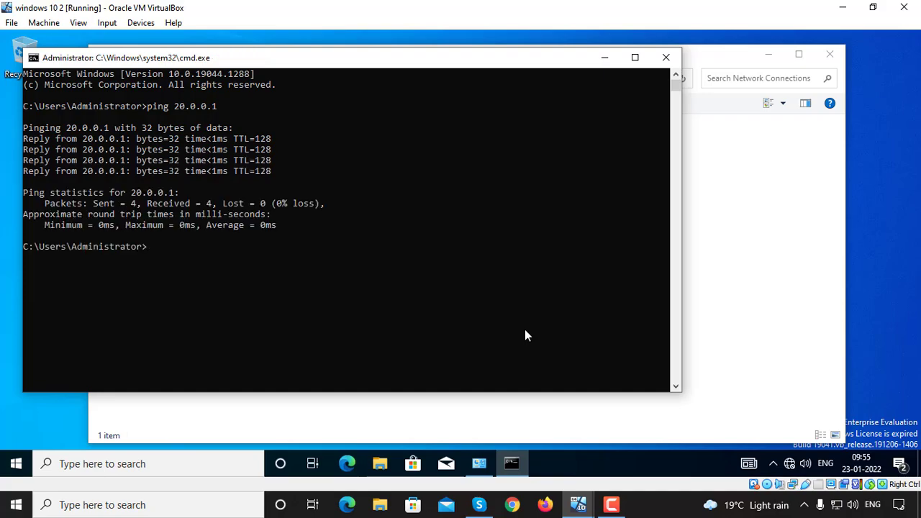
Switch to the Windows 10 machine and ping 10.0.0.1 and 20.0.0.10 from a command prompt
mouse_move(588, 502)
left_click(430, 444)
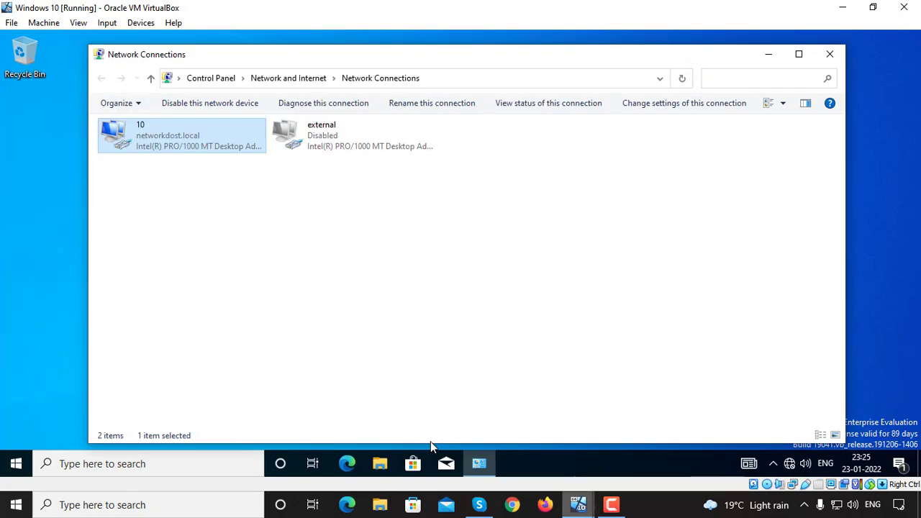
left_click(370, 323)
key("super+r")
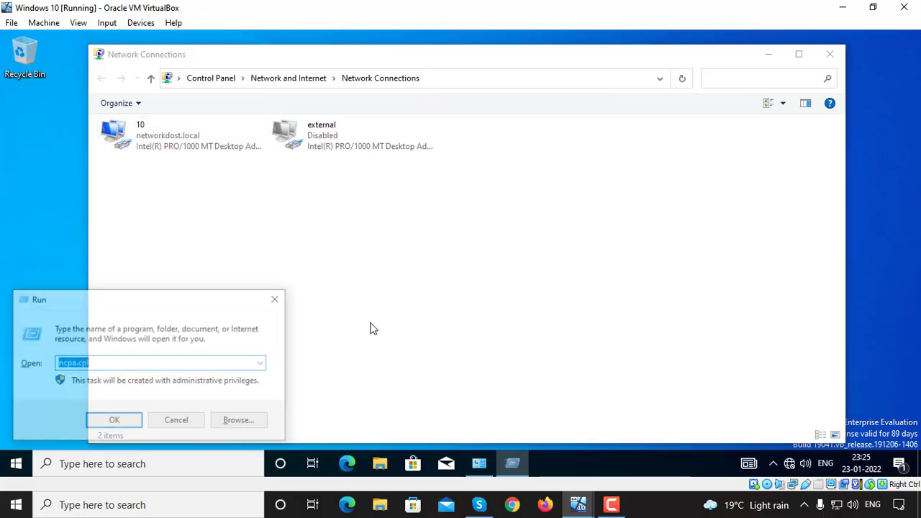
key("BackSpace")
type("cmd")
key("Return")
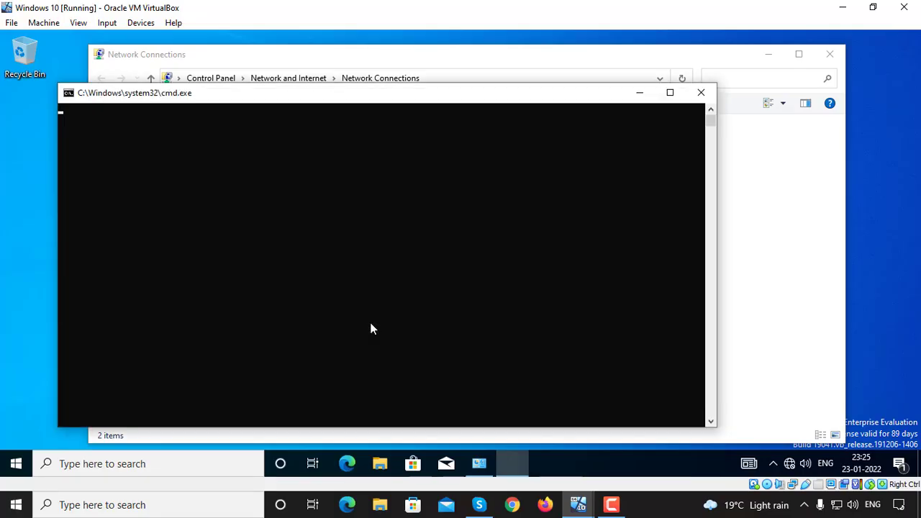
type("ping")
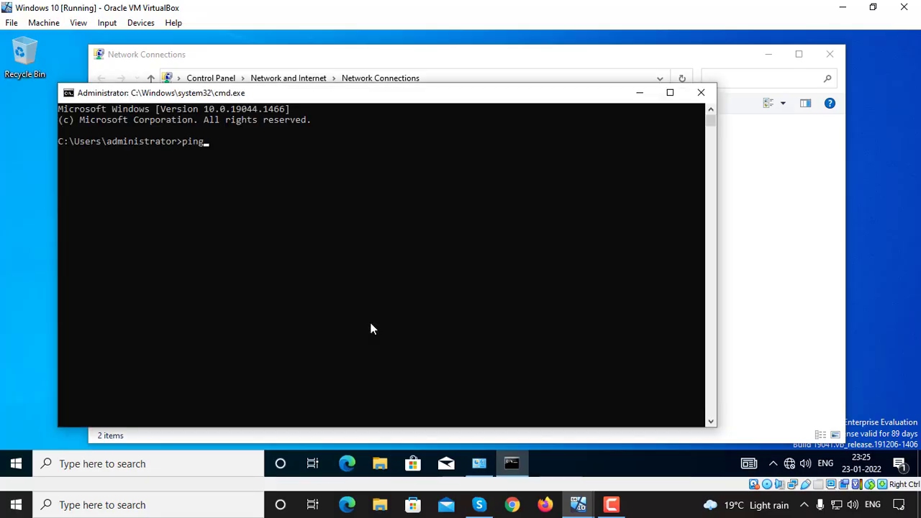
type(" 10.0.0.1")
key("Return")
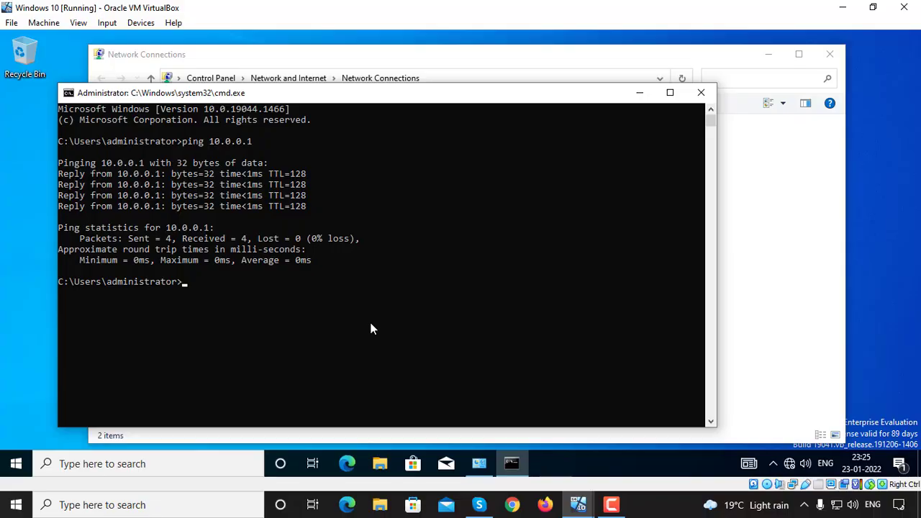
type("ping 20.0.0.10")
key("Return")
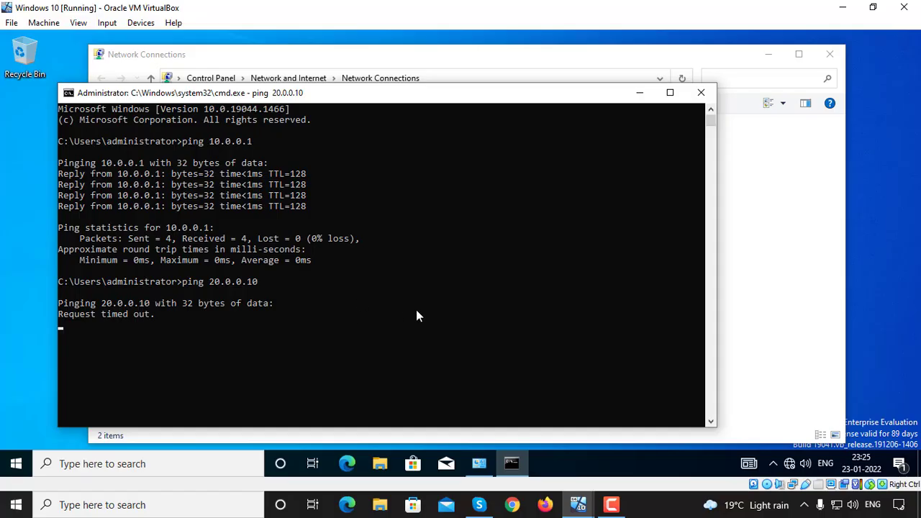
Switch to the Windows Server 2019 machine and review the local server's properties in Server Manager
left_click(578, 505)
left_click(555, 451)
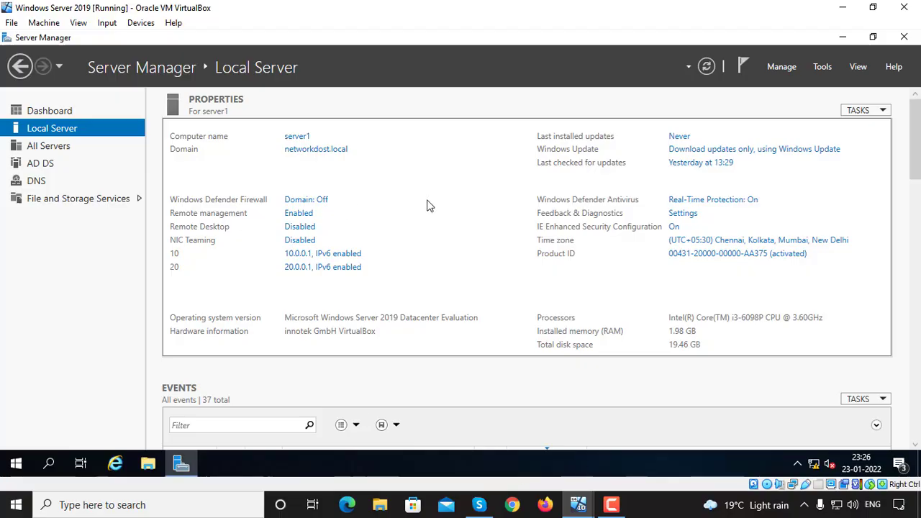
left_click(72, 113)
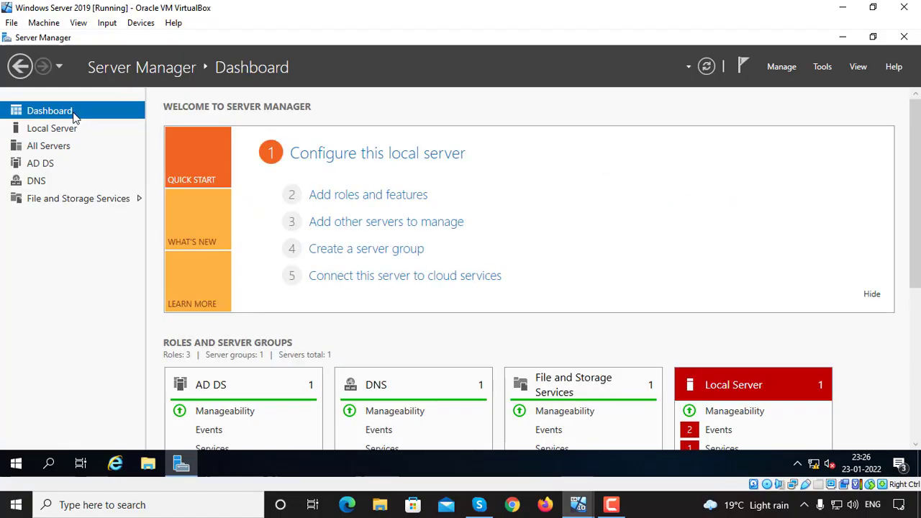
left_click(57, 131)
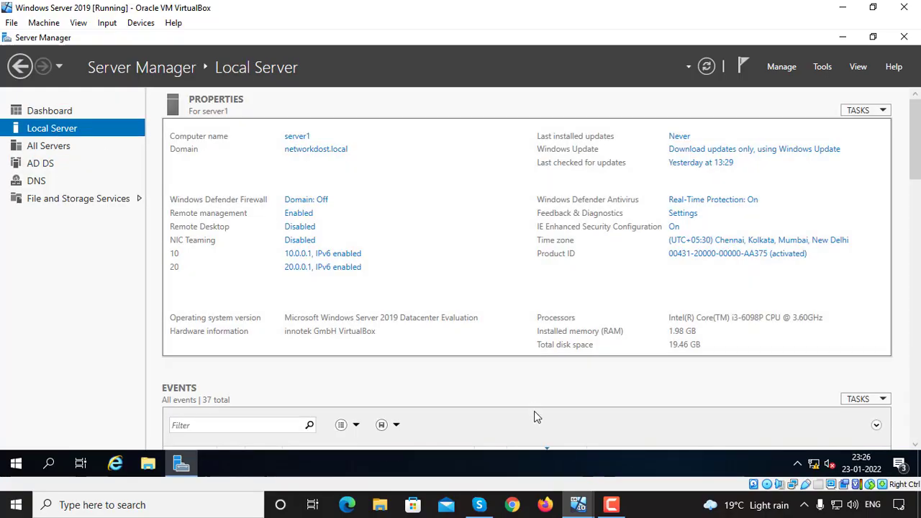
Check Adapter 1's advanced network settings for the Windows Server 2019 machine, keep Promiscuous Mode at Deny, and confirm the settings
mouse_move(568, 505)
left_click(52, 27)
key("Escape")
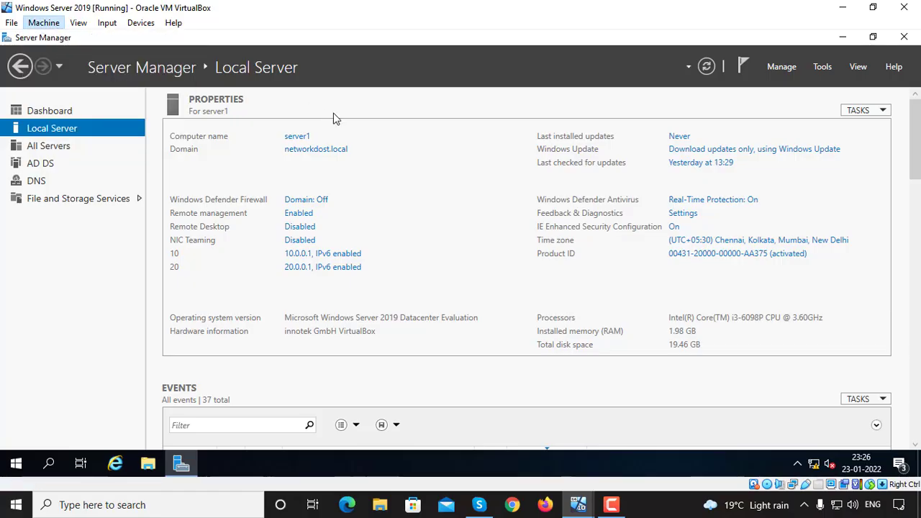
key("ctrl+s")
left_click(284, 212)
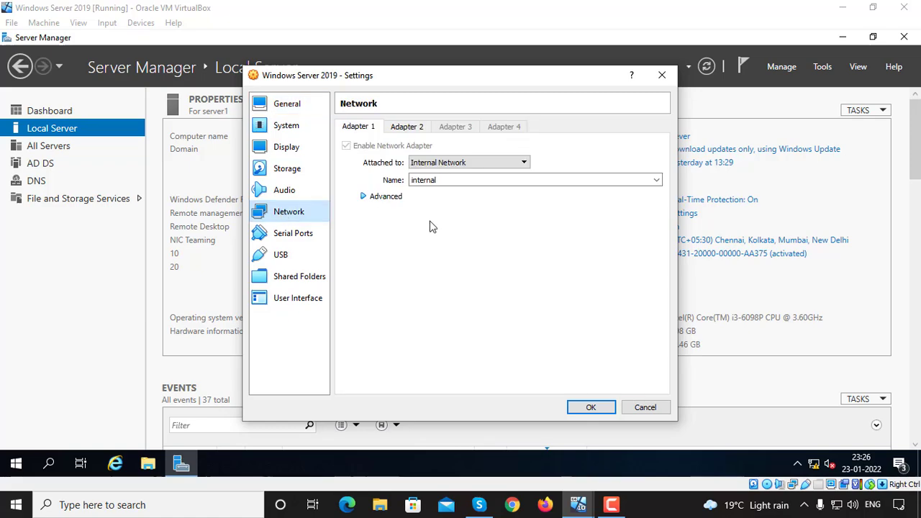
left_click(394, 197)
left_click(436, 232)
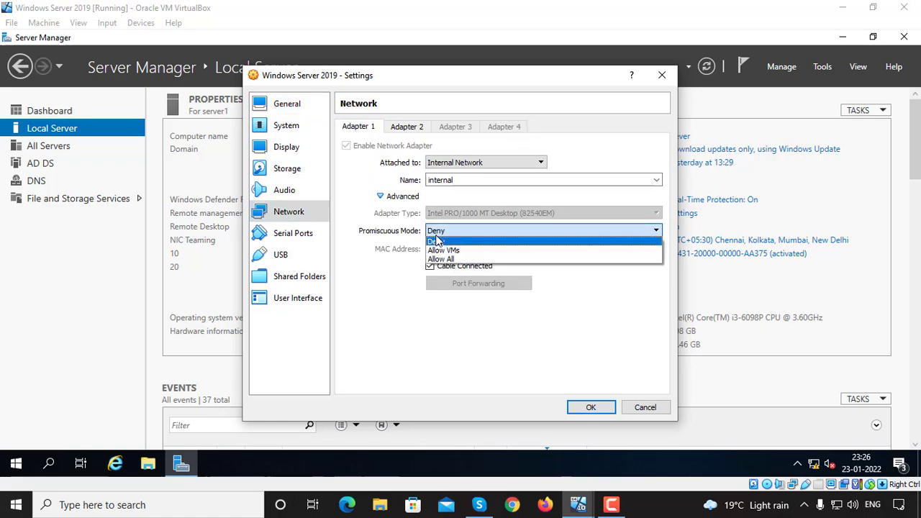
left_click(436, 240)
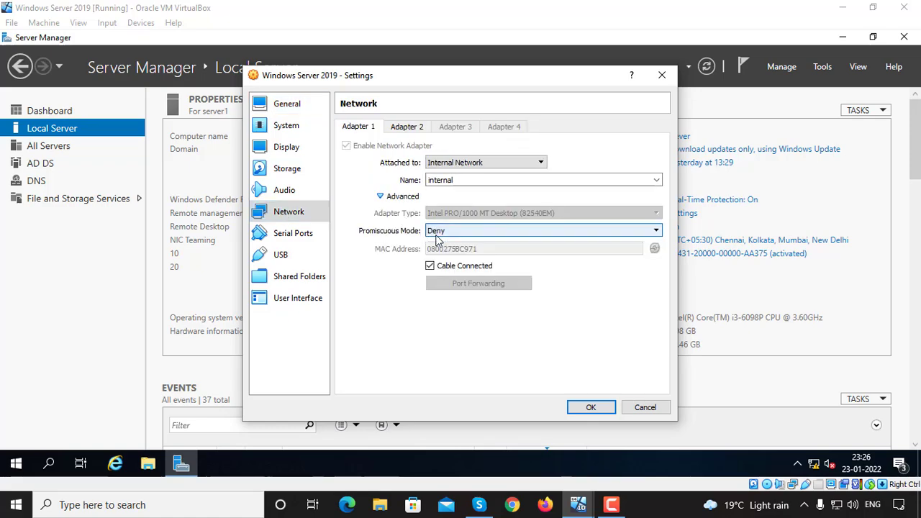
left_click(601, 408)
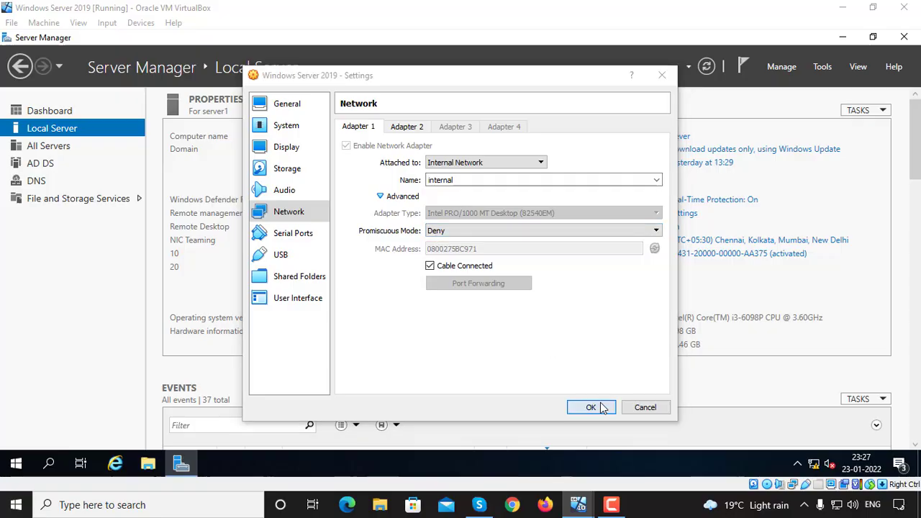
Start the Add Roles and Features Wizard and continue to the server roles with server1.networkdost.local as the destination server
left_click(59, 113)
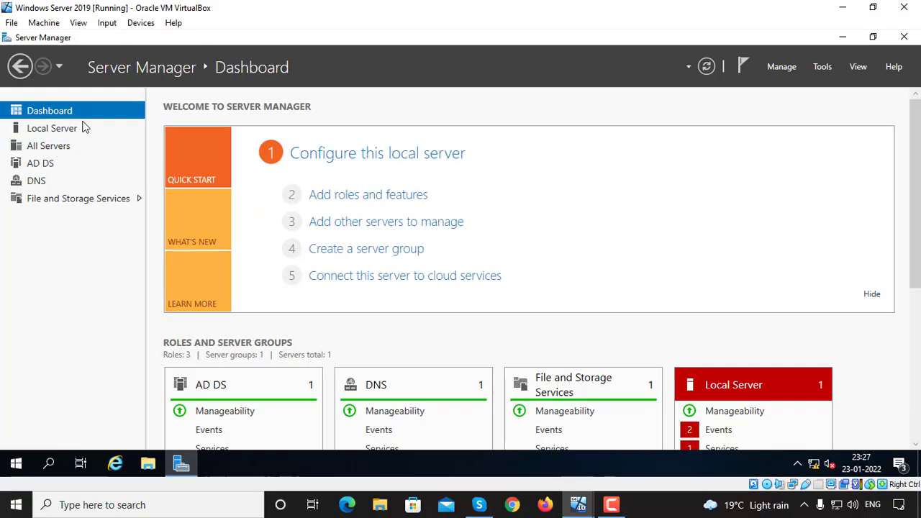
left_click(380, 196)
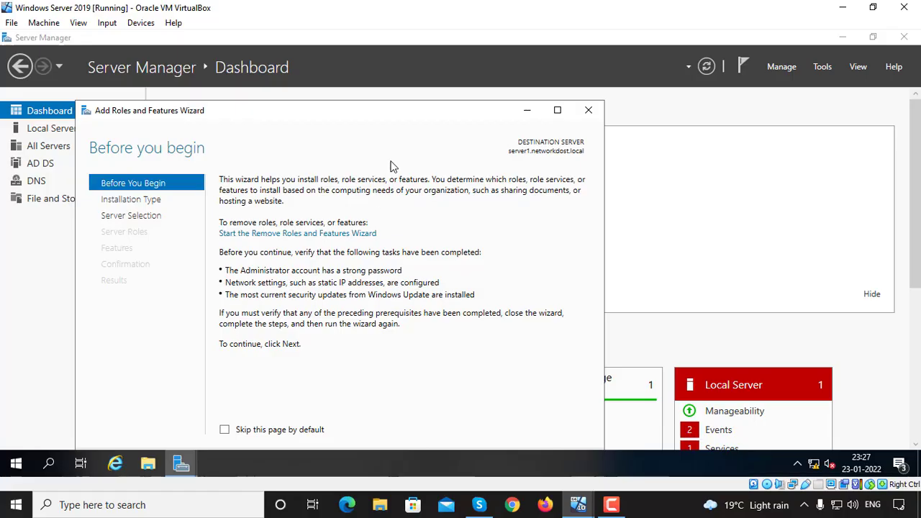
left_click_drag(375, 109, 384, 84)
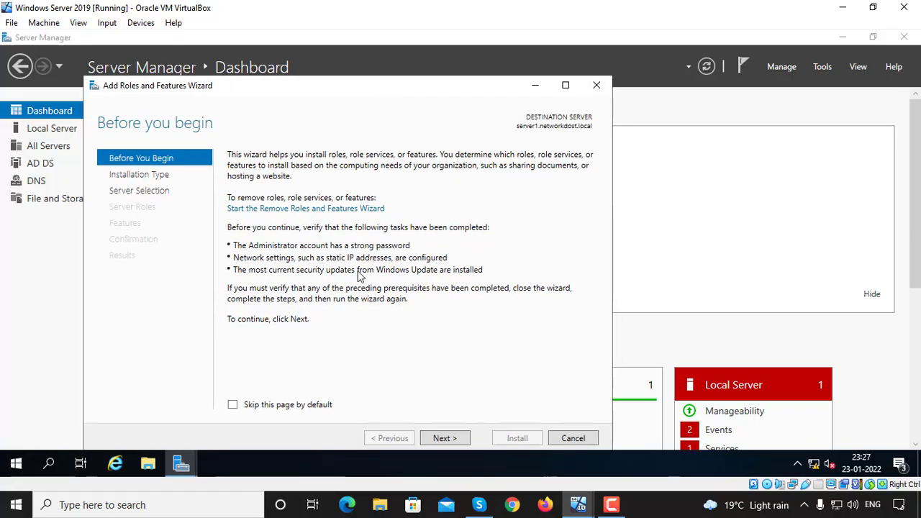
left_click(444, 438)
left_click(447, 439)
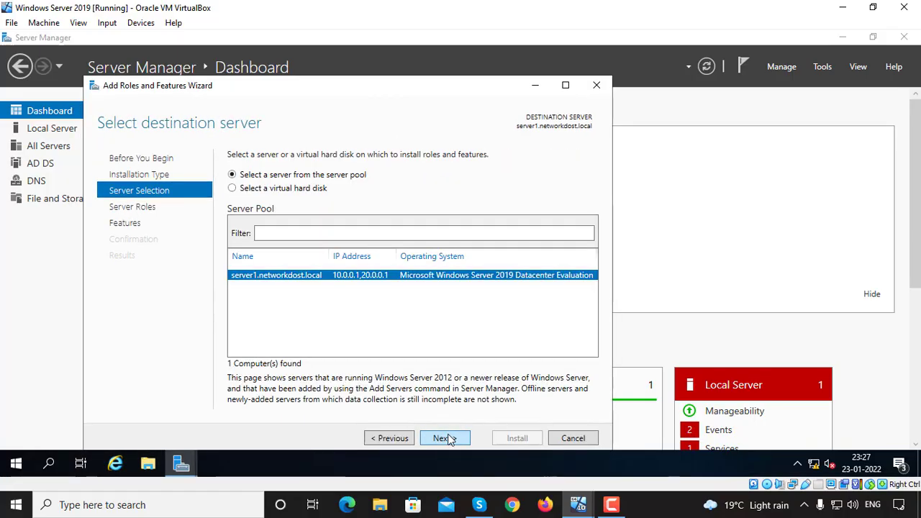
left_click(446, 438)
left_click(385, 439)
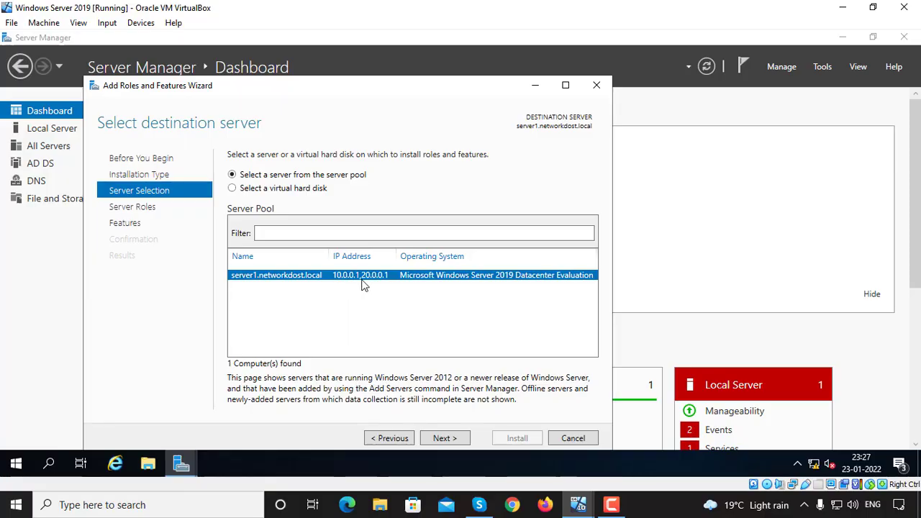
left_click(440, 438)
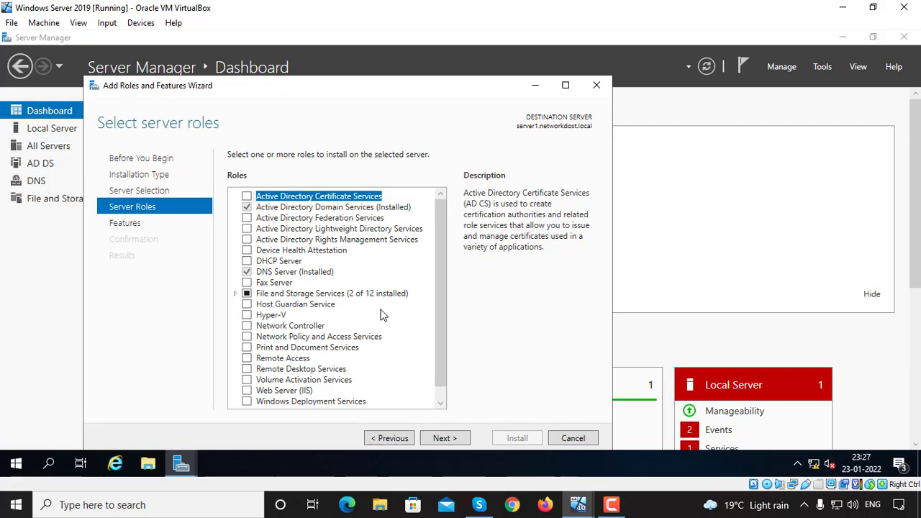
Select the Remote Access role and continue to its role services without adding further features
left_click(284, 360)
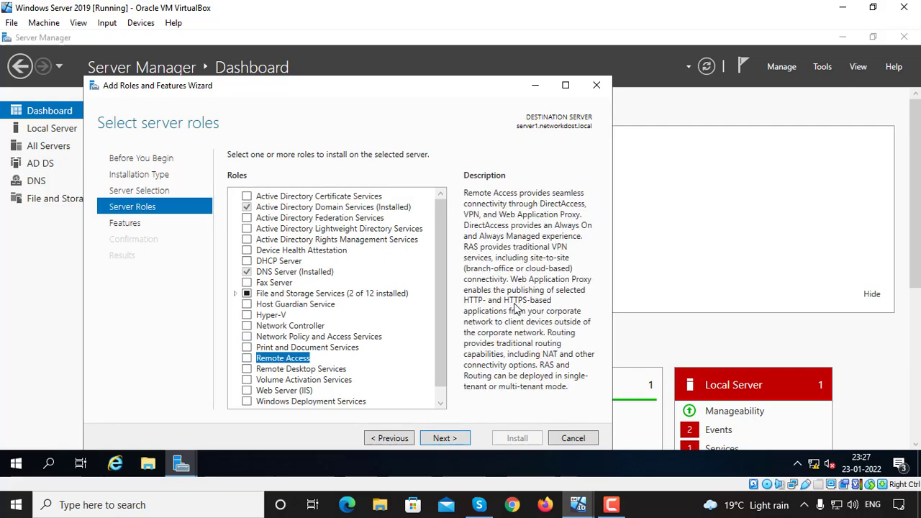
left_click(248, 359)
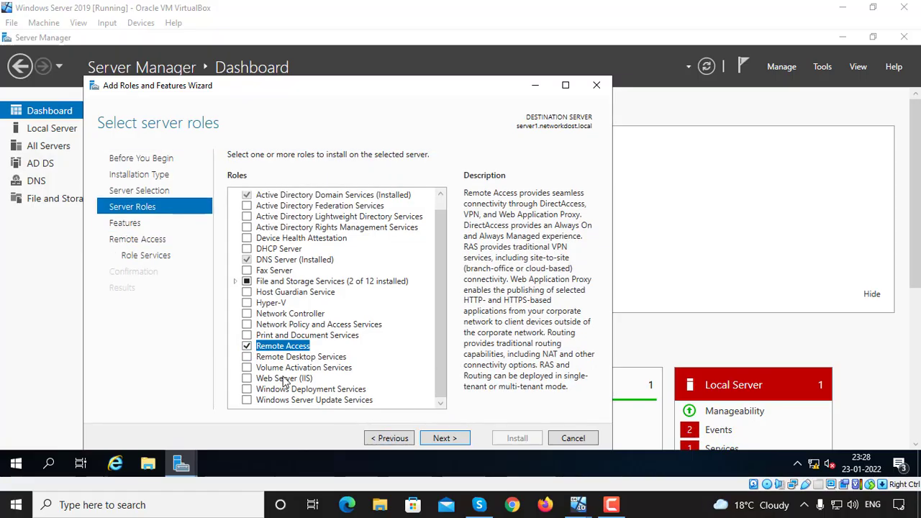
left_click(247, 347)
left_click(248, 346)
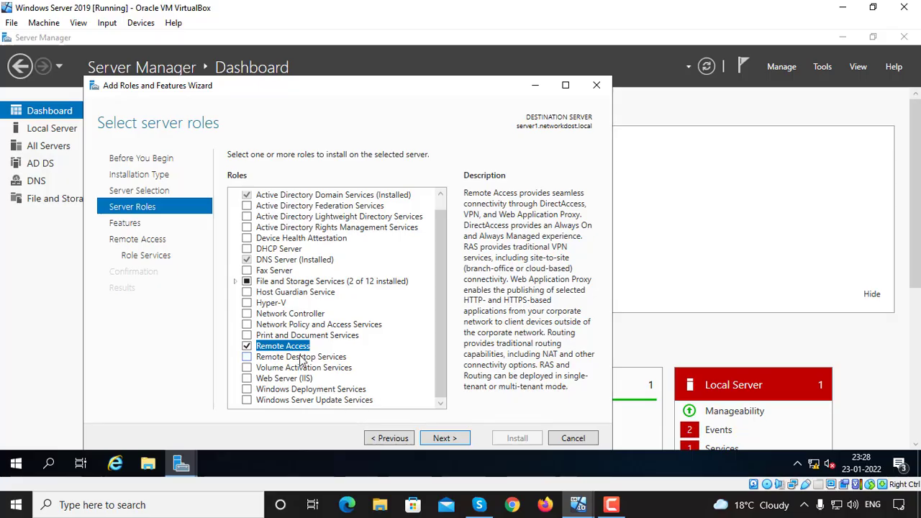
left_click(440, 438)
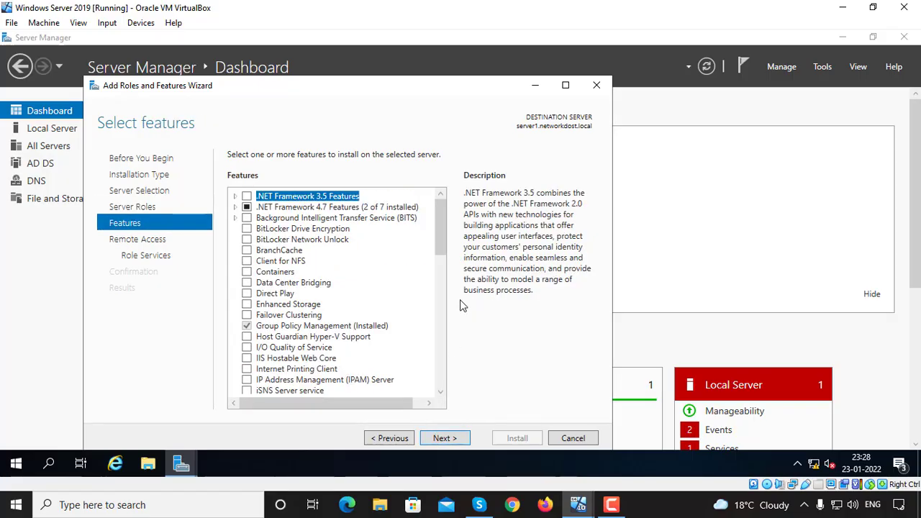
left_click(444, 439)
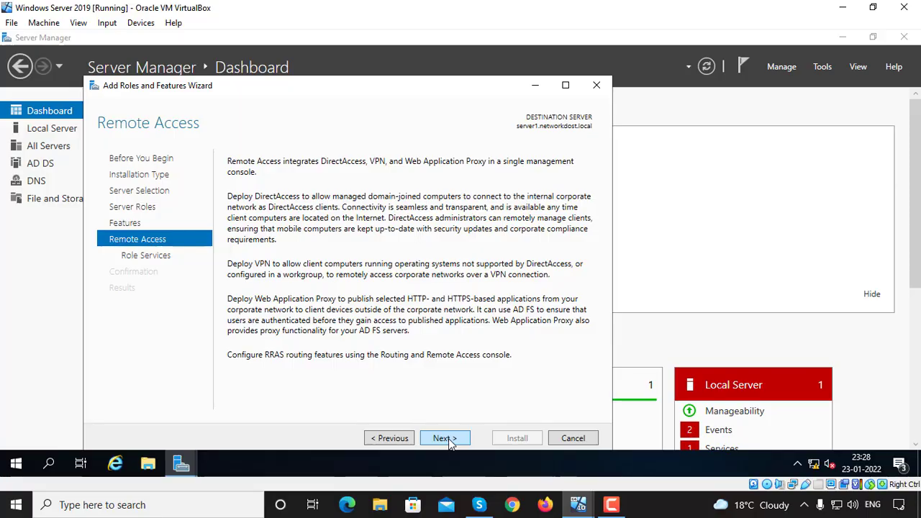
left_click(444, 438)
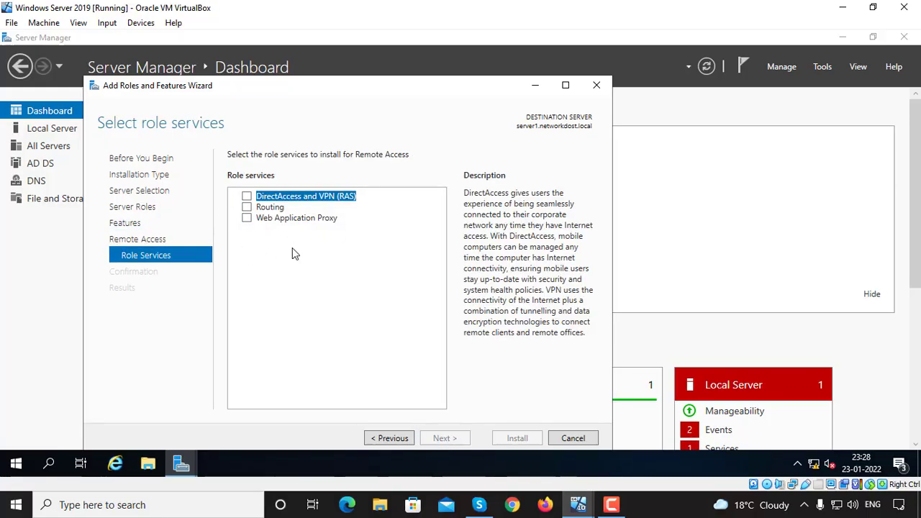
Select the Routing role service for Remote Access together with its required features
left_click(247, 207)
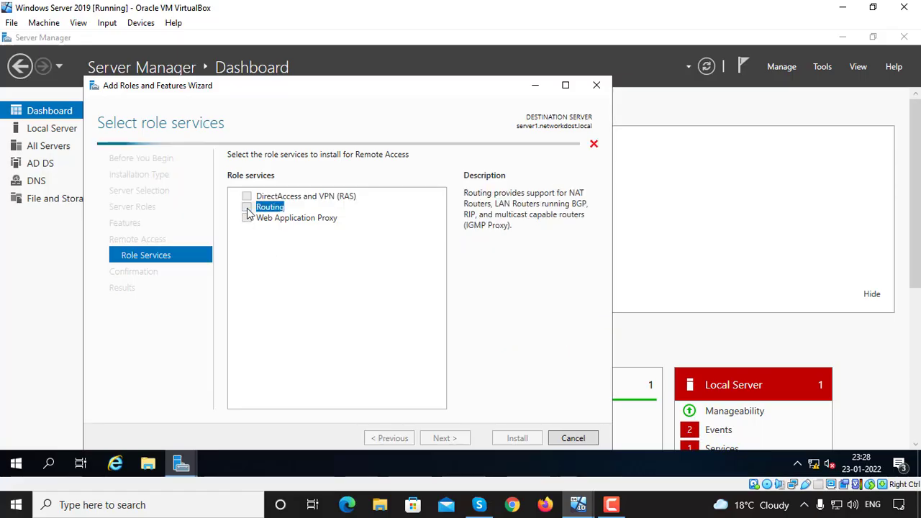
left_click(378, 383)
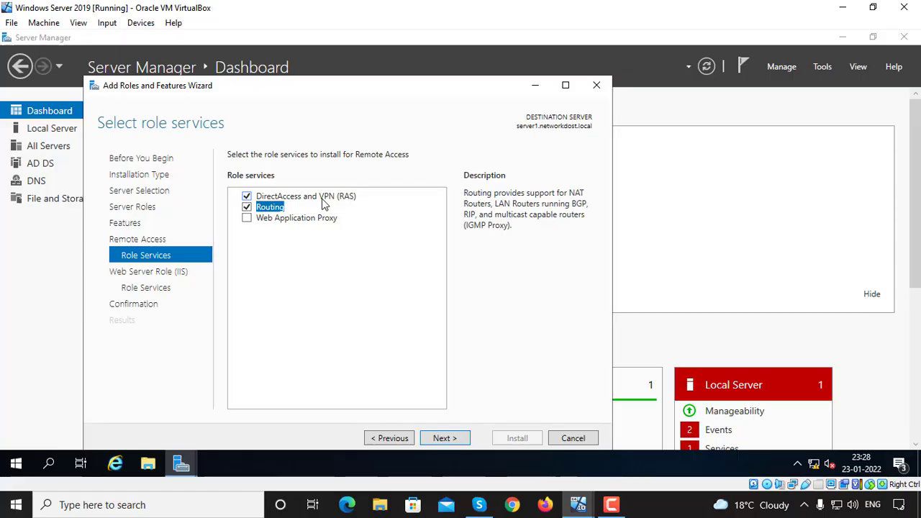
left_click(248, 208)
Keep the default Web Server (IIS) role services and install the selected roles
left_click(439, 438)
left_click(441, 439)
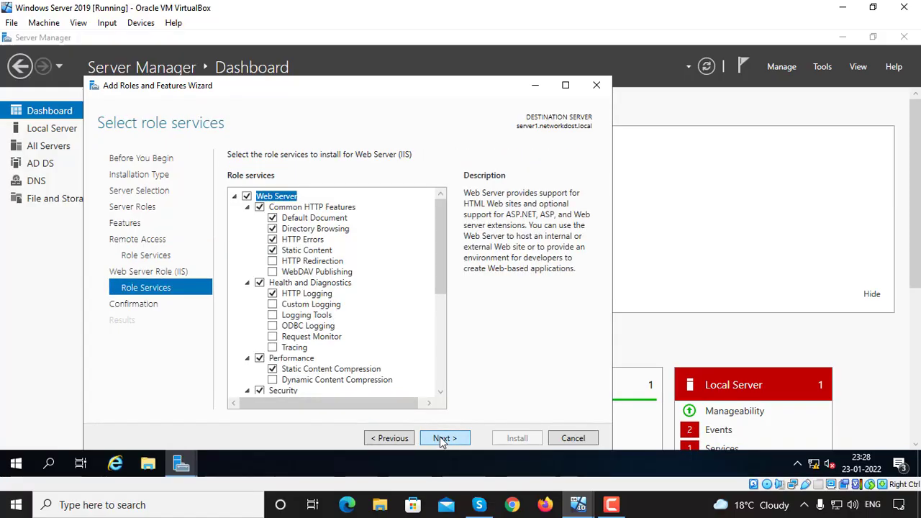
left_click(444, 439)
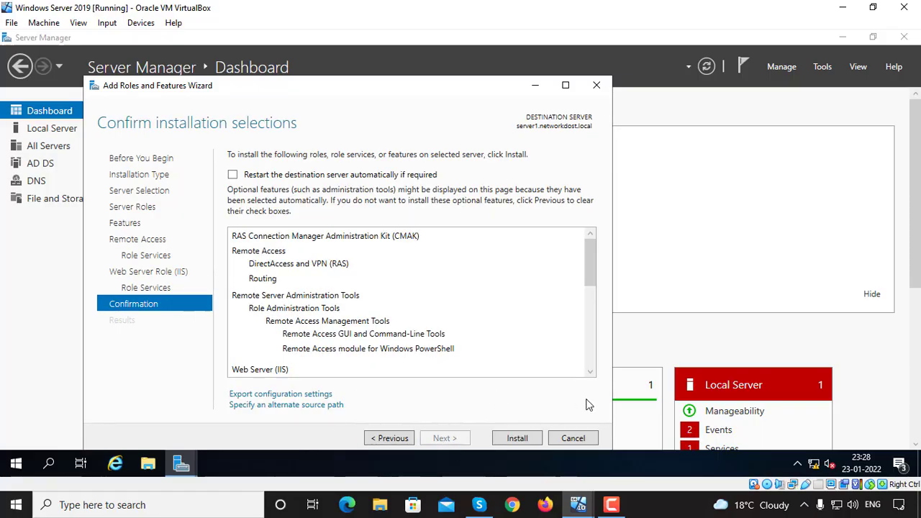
left_click(516, 439)
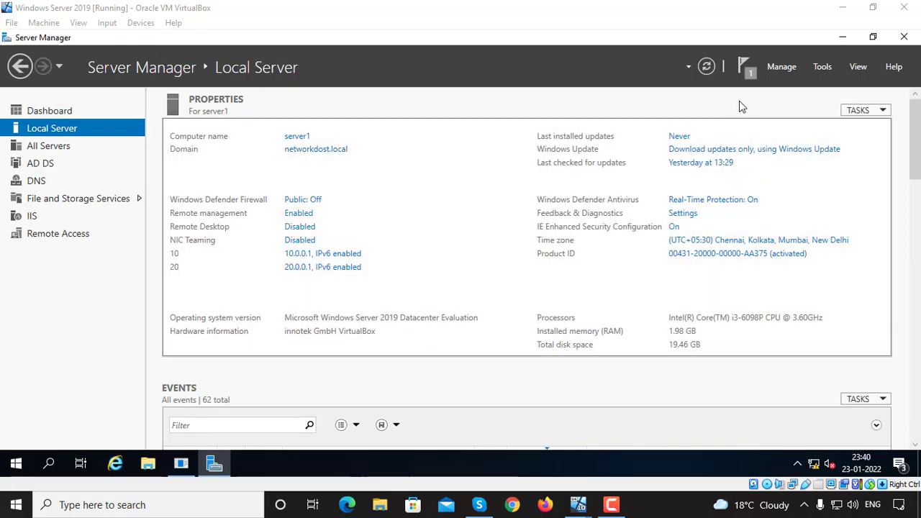
Check the post-deployment notification and open the Routing and Remote Access console in a maximized window
left_click(746, 72)
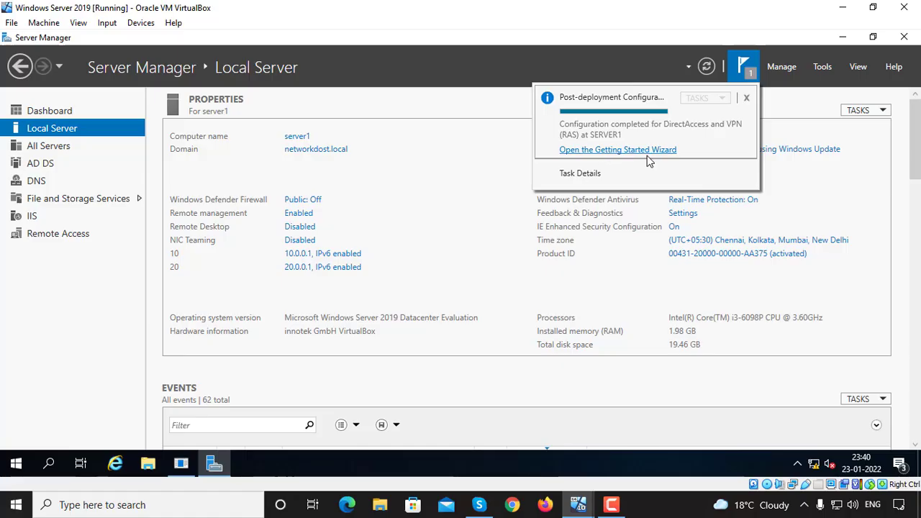
left_click(439, 107)
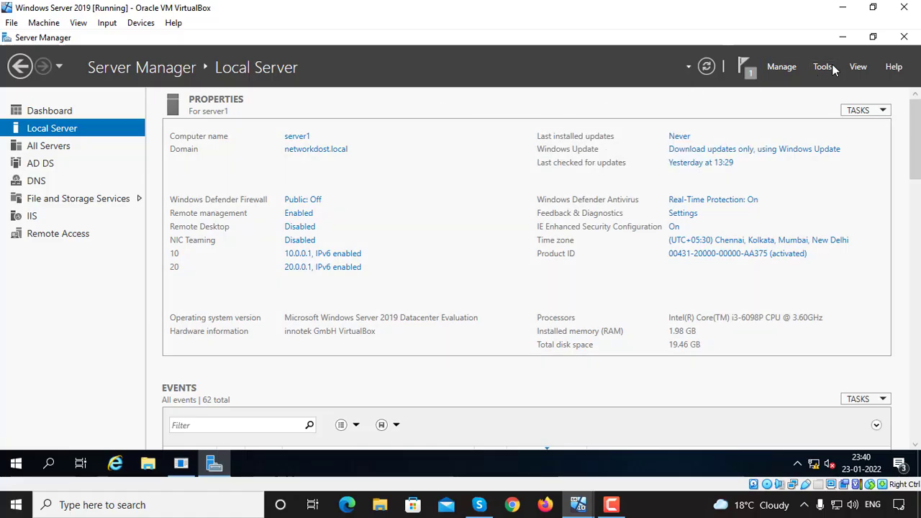
left_click(820, 67)
mouse_move(798, 446)
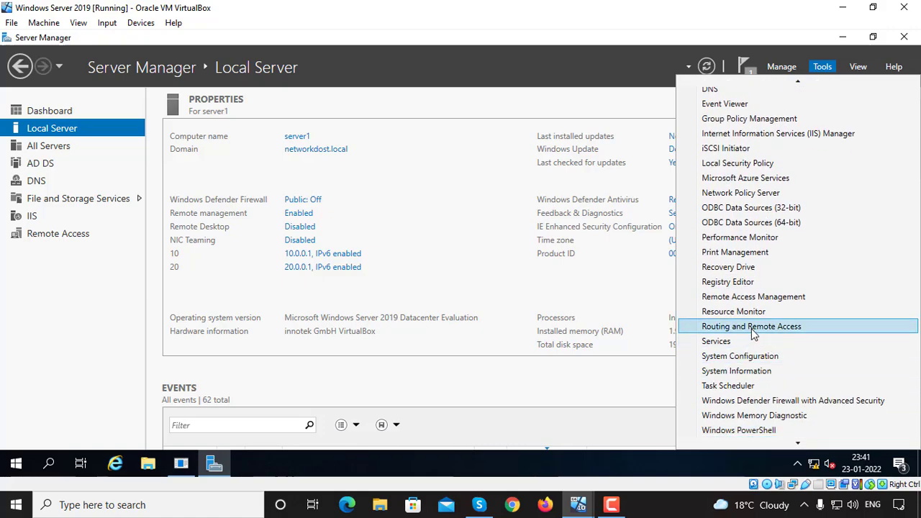
left_click(751, 327)
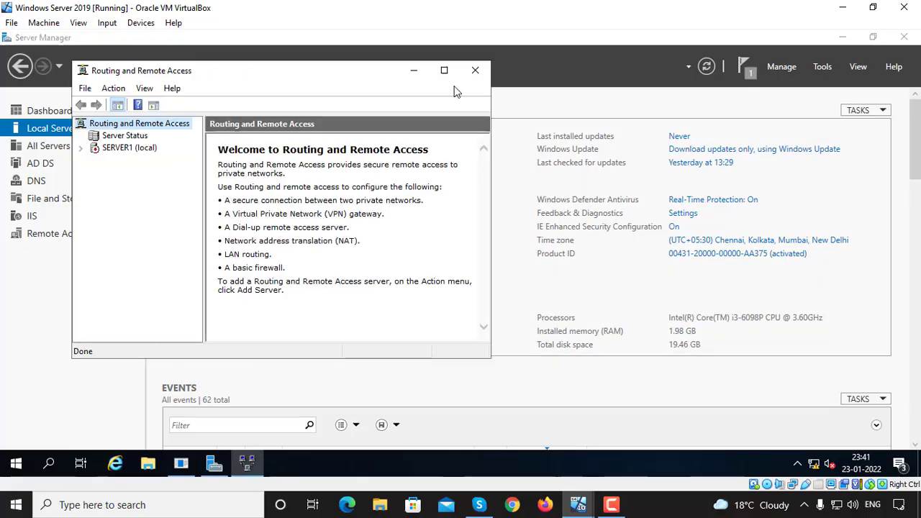
left_click(445, 71)
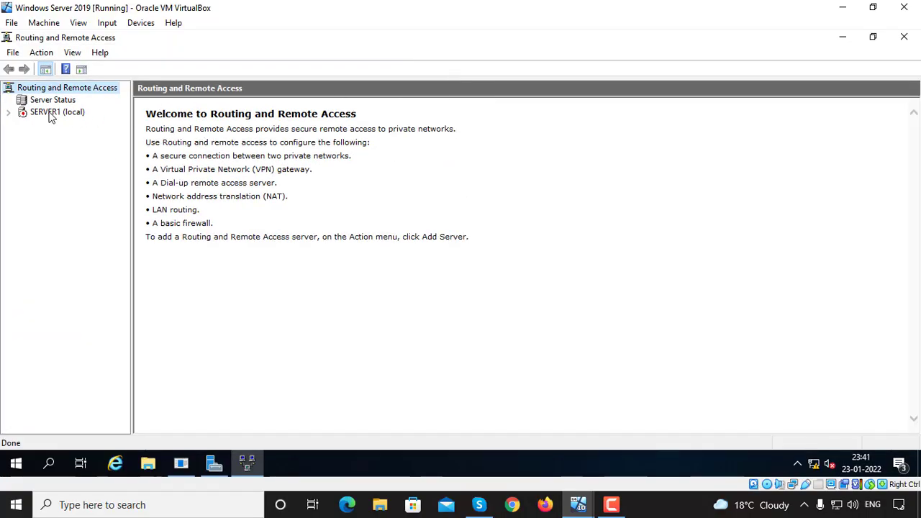
Configure and enable Routing and Remote Access on SERVER1 as a custom configuration with LAN routing, and start the service
left_click(51, 115)
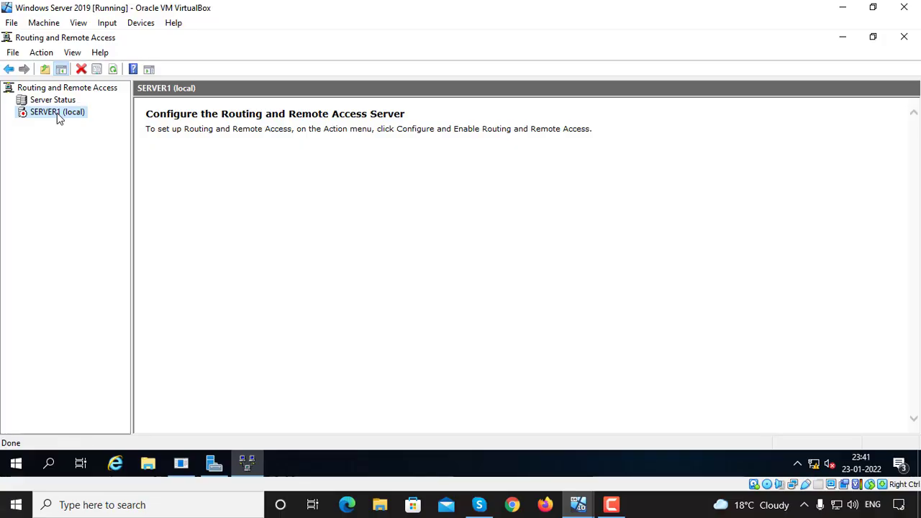
right_click(56, 114)
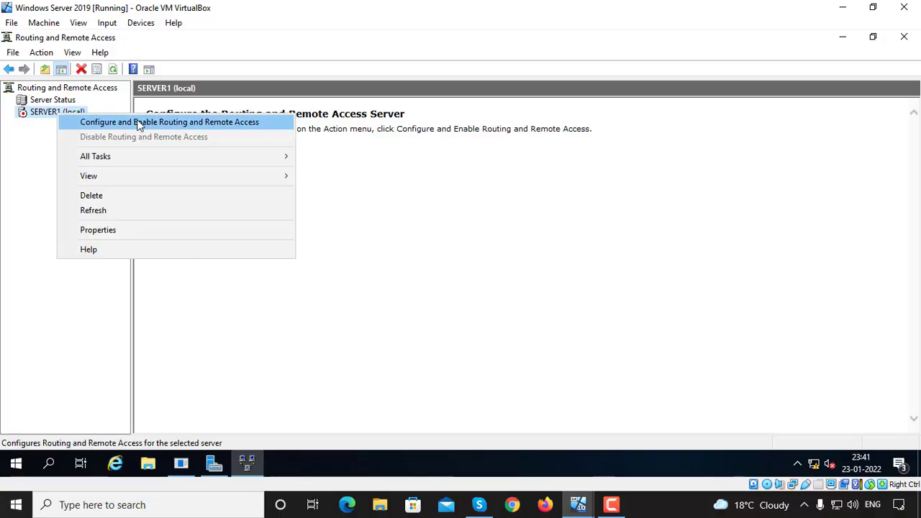
left_click(160, 124)
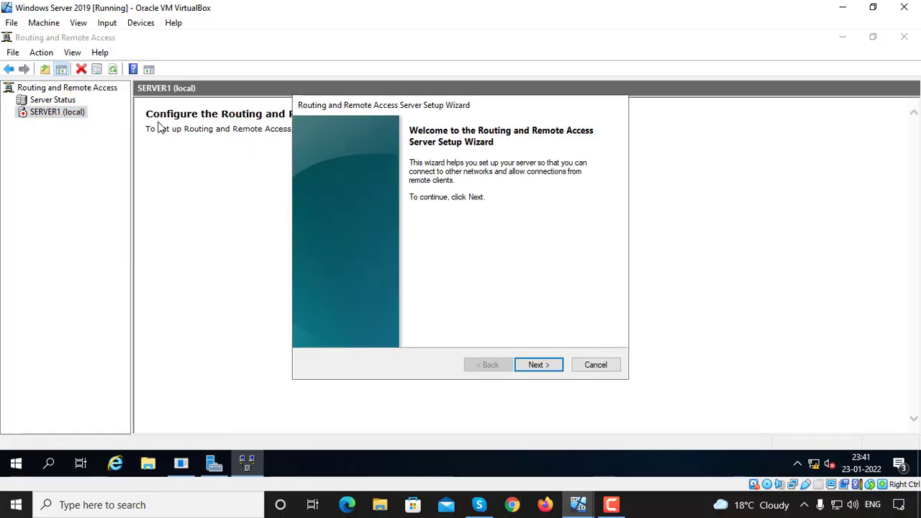
left_click(546, 367)
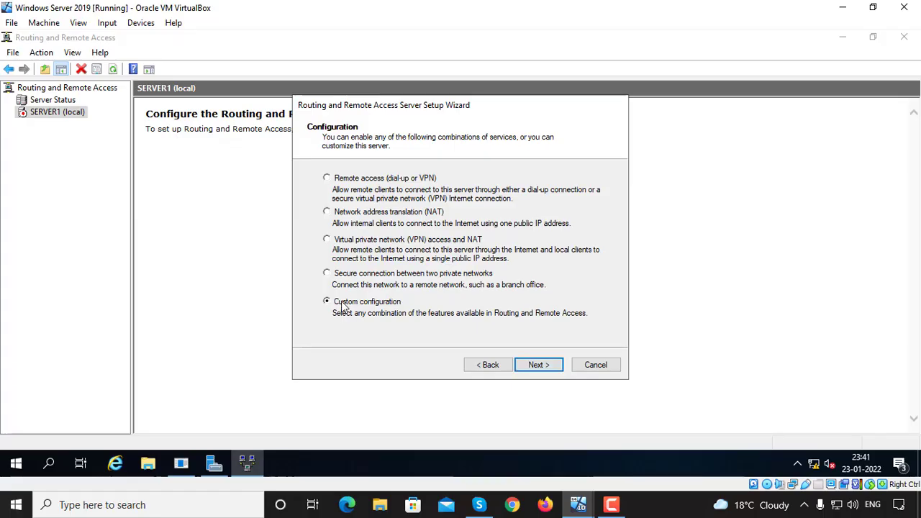
left_click(532, 364)
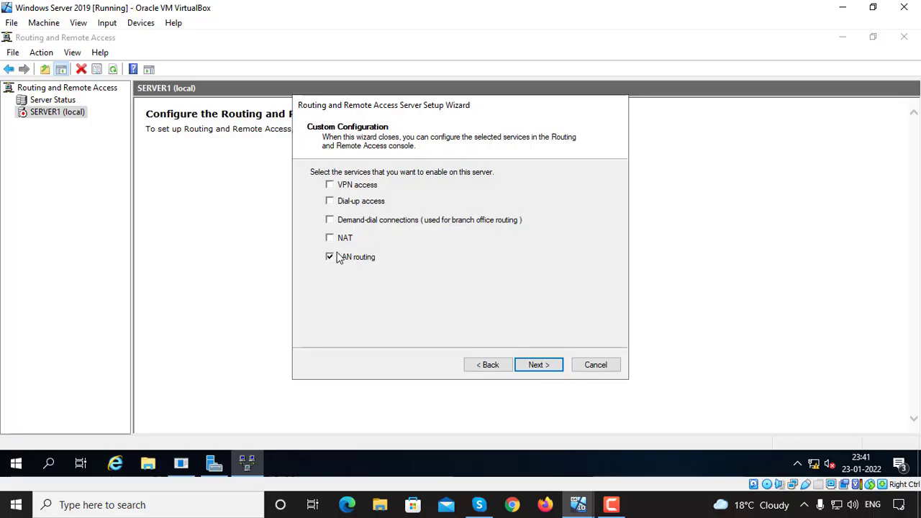
left_click(534, 364)
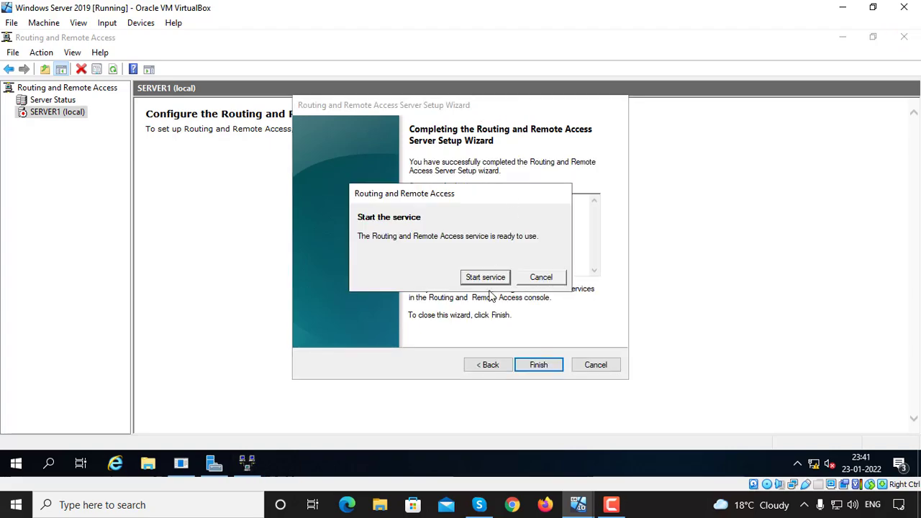
left_click(488, 281)
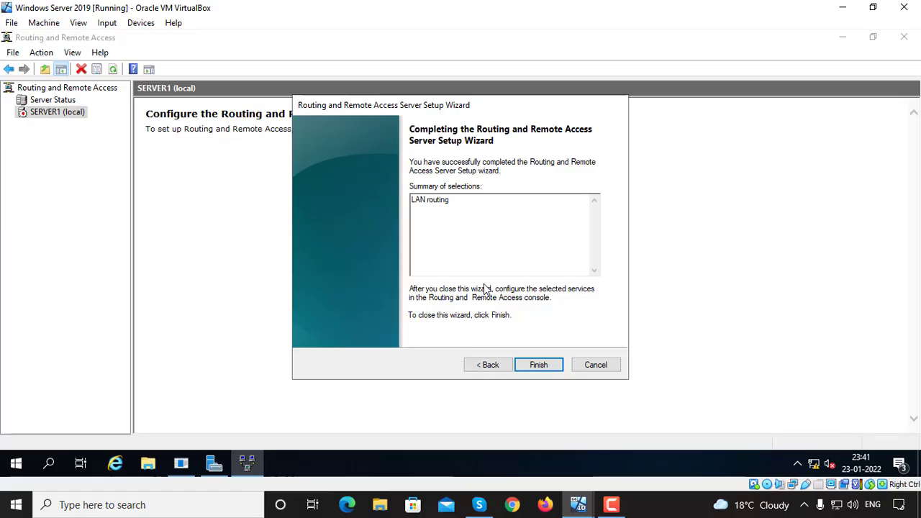
left_click(544, 367)
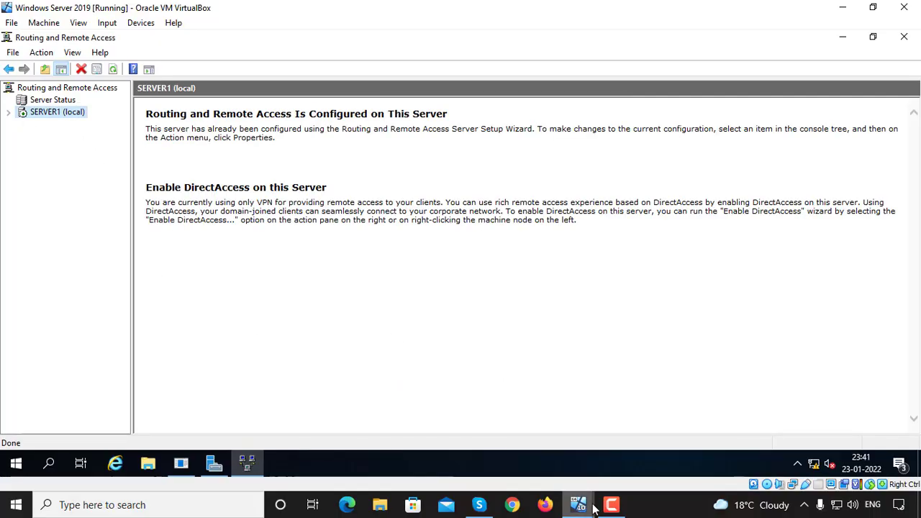
Switch to the Windows 10 virtual machine and ping 20.0.0.10 from the command prompt
mouse_move(580, 506)
left_click(479, 449)
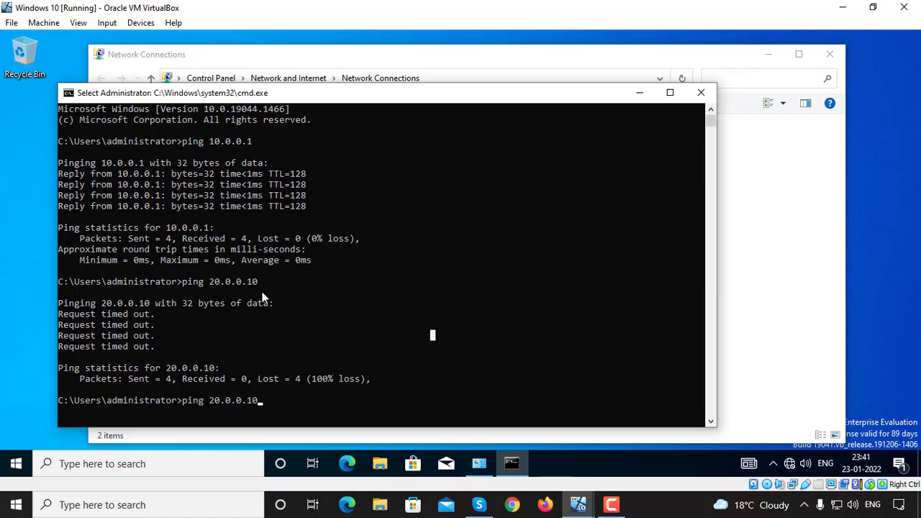
key("Escape")
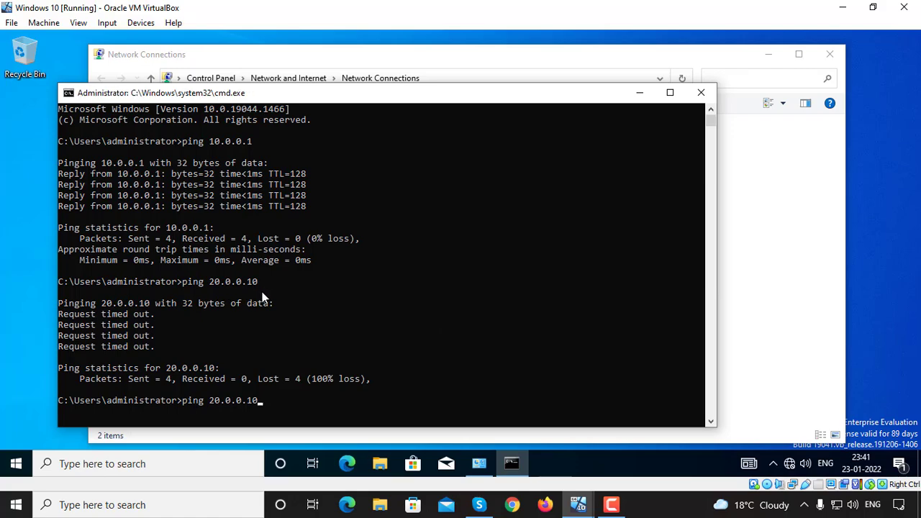
left_click(483, 263)
key("Escape")
left_click_drag(414, 94, 409, 62)
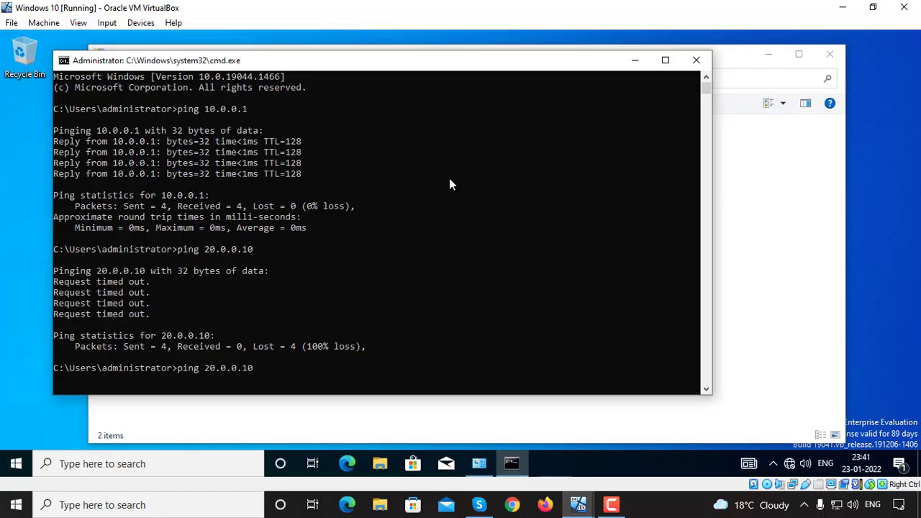
key("BackSpace")
key("Return")
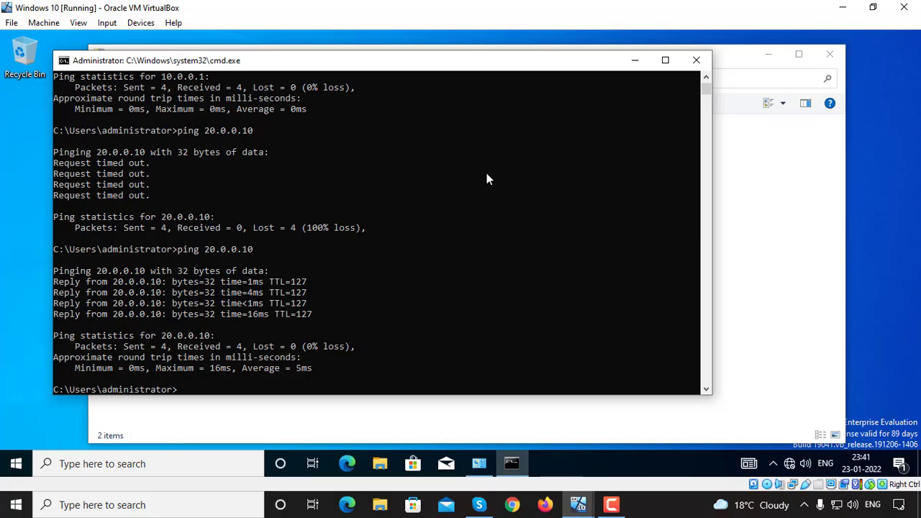
Repeat the ping to 20.0.0.10 and display the machine's IP configuration with ipconfig
key("Up")
key("Return")
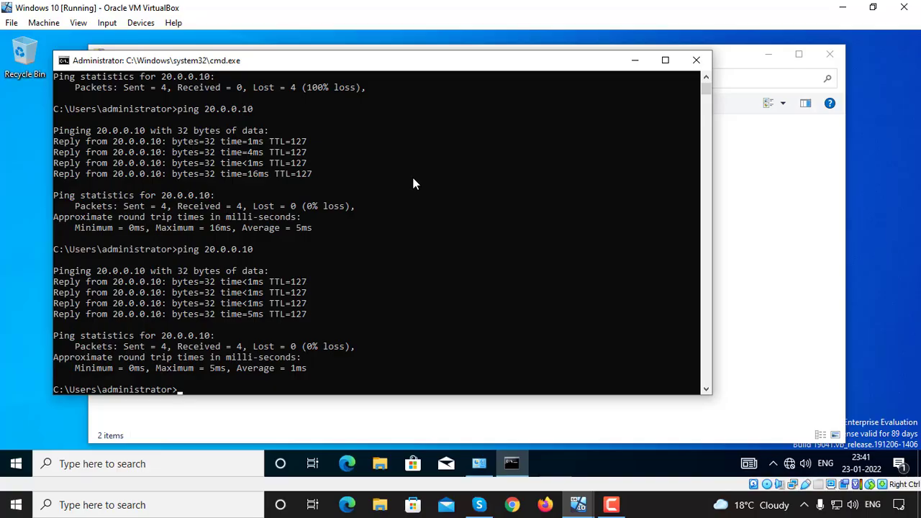
type("onfig")
key("Return")
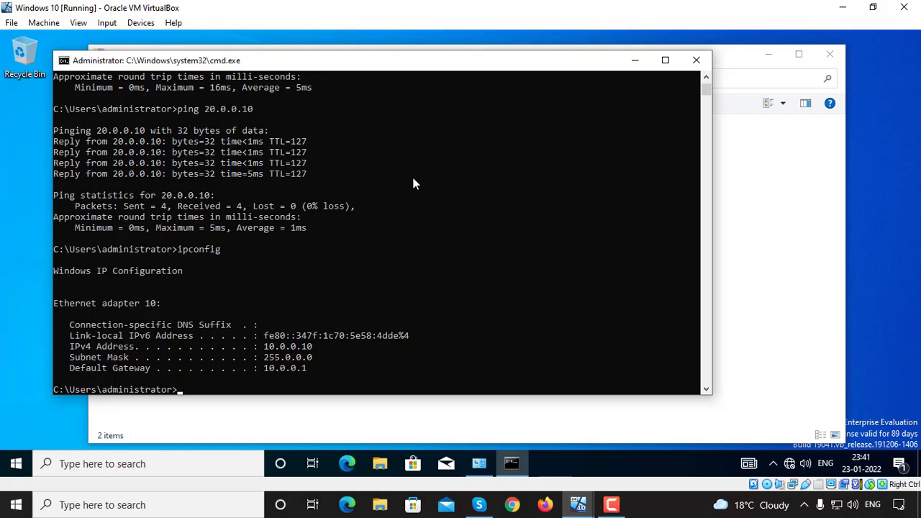
Switch to the windows 10 2 virtual machine and ping 10.0.0.10 from its command prompt
mouse_move(578, 504)
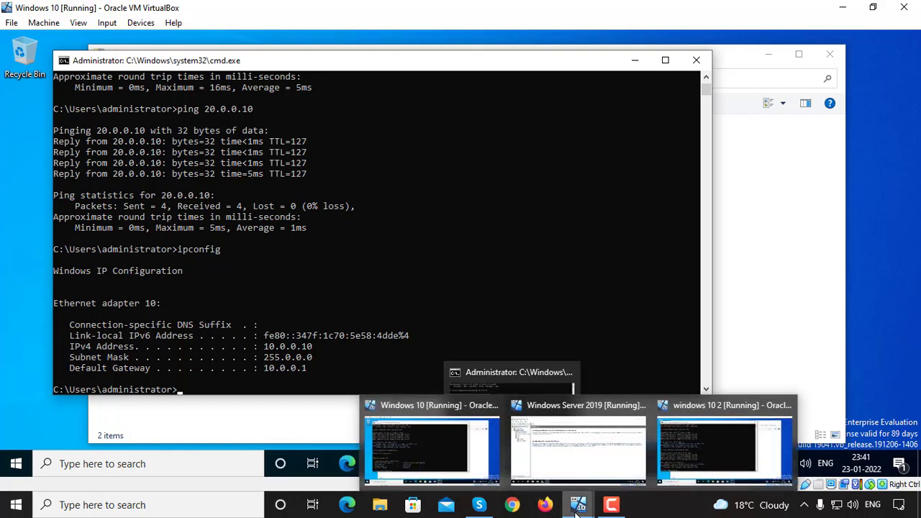
left_click(696, 449)
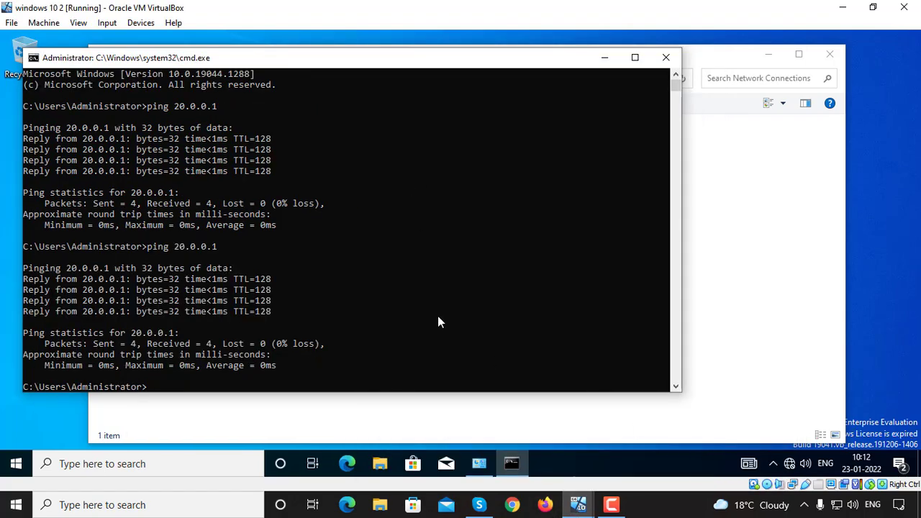
left_click(464, 284)
type("ping ")
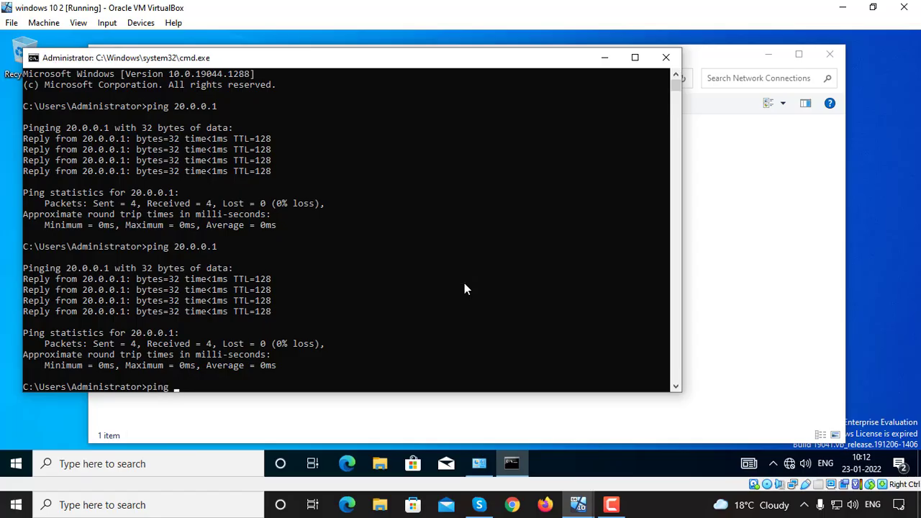
type("10.0.0.10")
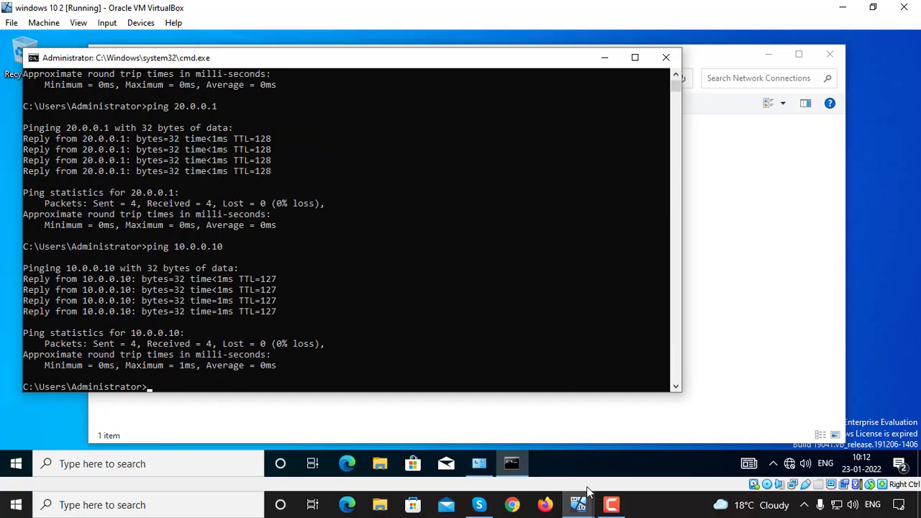
Return to the Windows 10 virtual machine and start a continuous ping with ping 20.0.0.10 -t
mouse_move(579, 498)
left_click(469, 448)
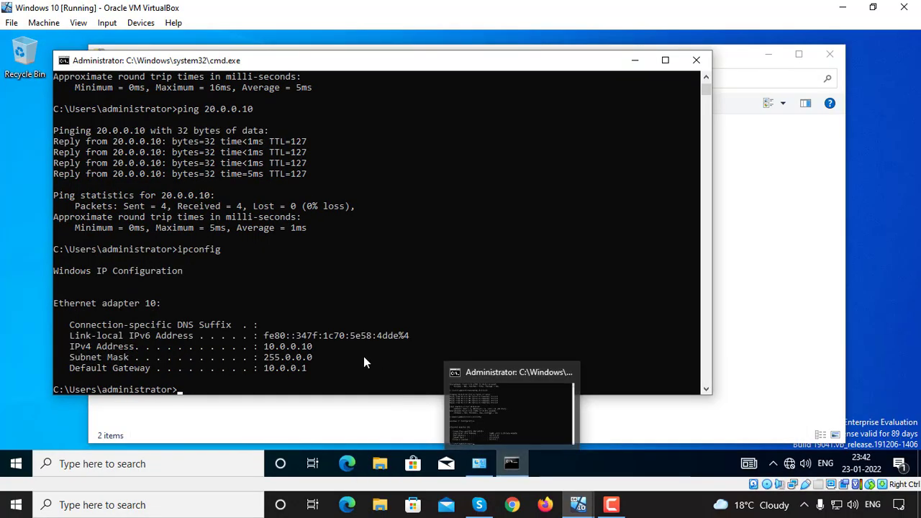
key("Up")
key("Up")
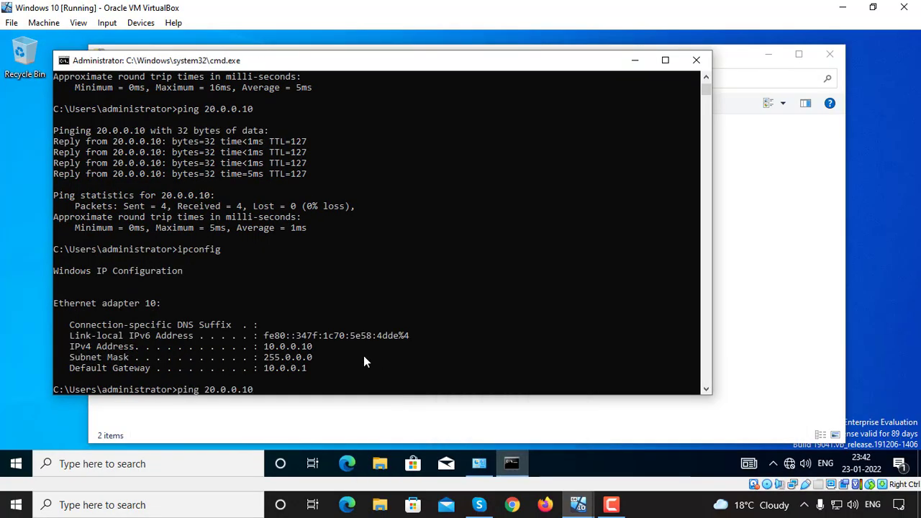
type("-t")
key("Return")
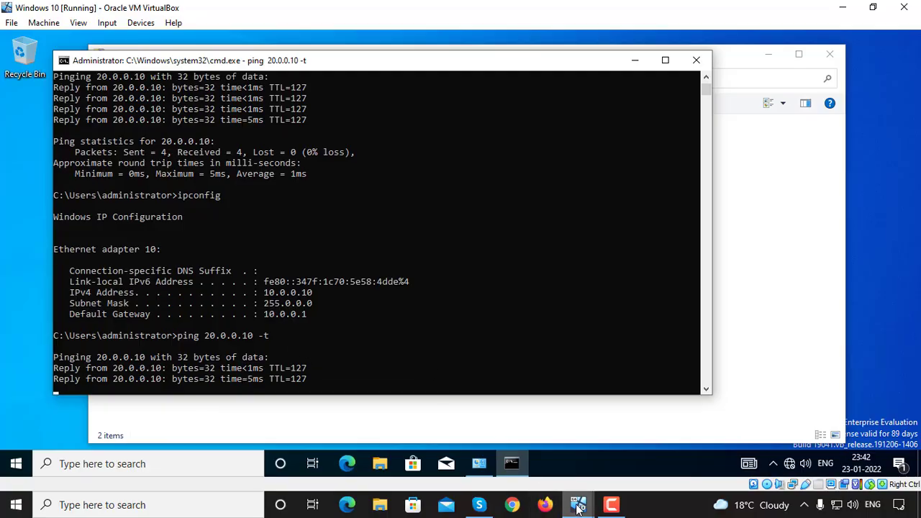
Switch to the Windows Server 2019 virtual machine and disable Routing and Remote Access on SERVER1, accepting removal of its configuration
mouse_move(577, 506)
left_click(557, 466)
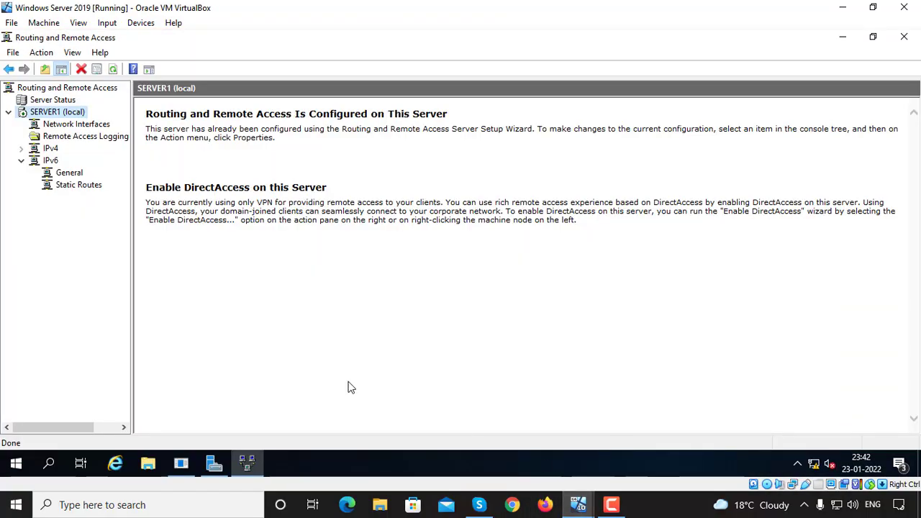
right_click(50, 113)
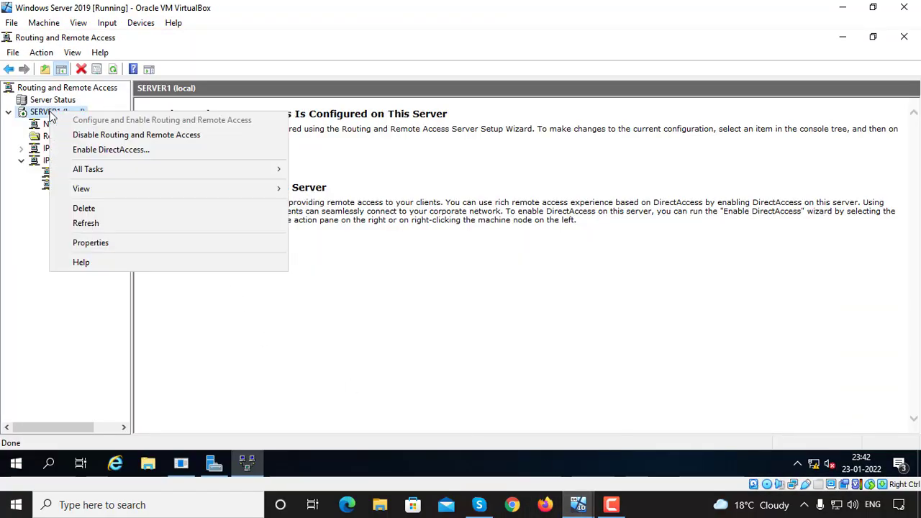
left_click(75, 137)
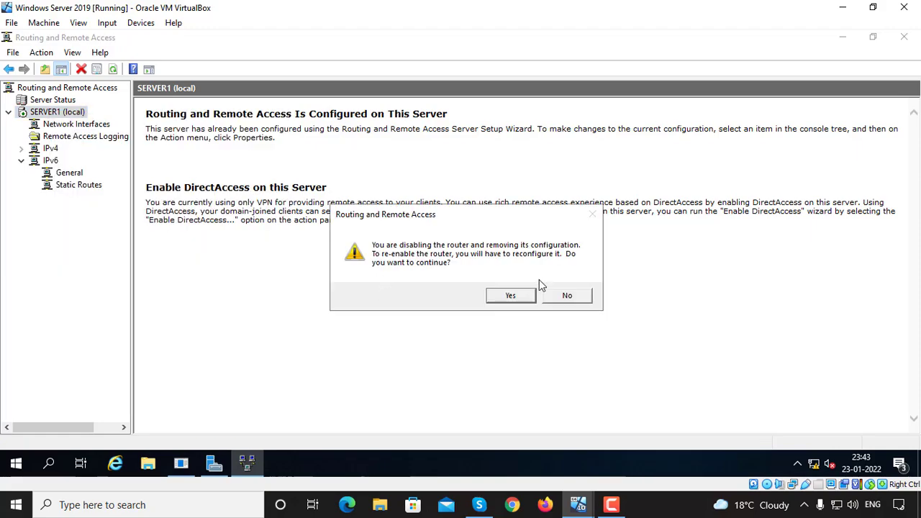
left_click(508, 295)
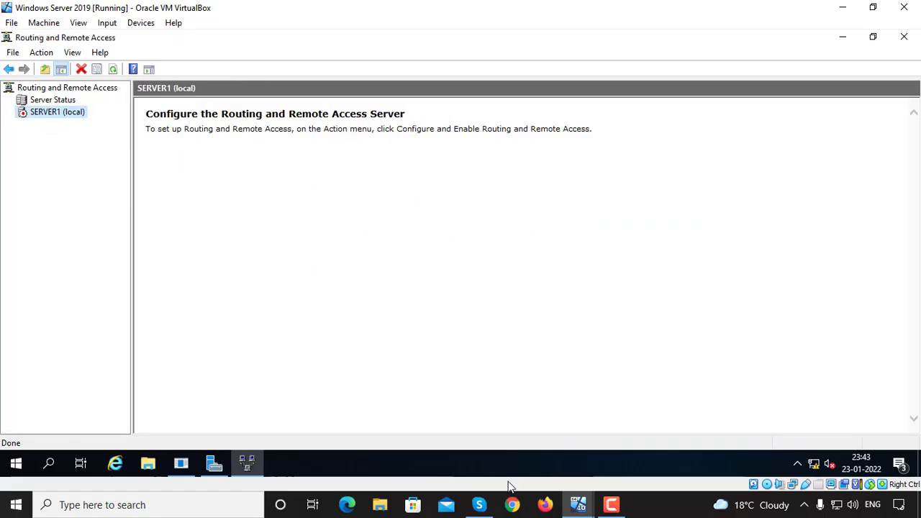
Check the continuous ping to 20.0.0.10 on the Windows 10 virtual machine, and return to the Windows Server 2019 virtual machine
mouse_move(594, 510)
left_click(460, 446)
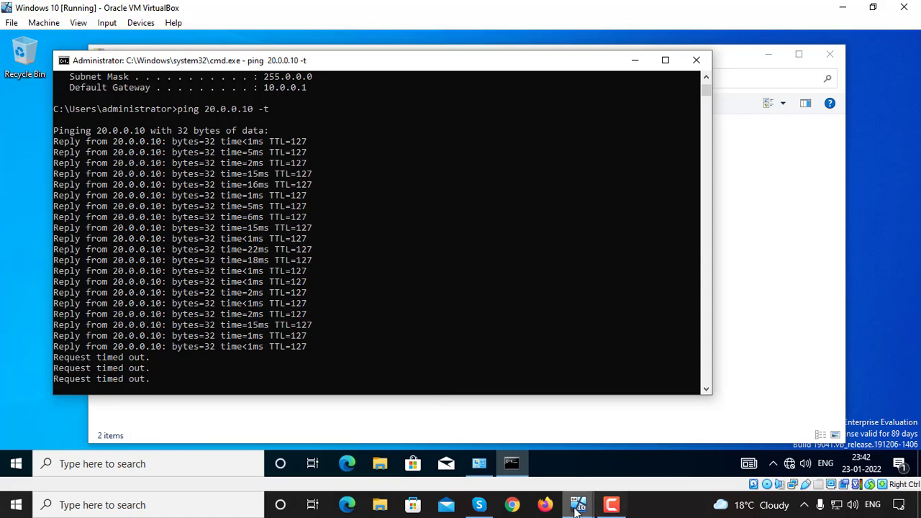
mouse_move(578, 506)
left_click(568, 475)
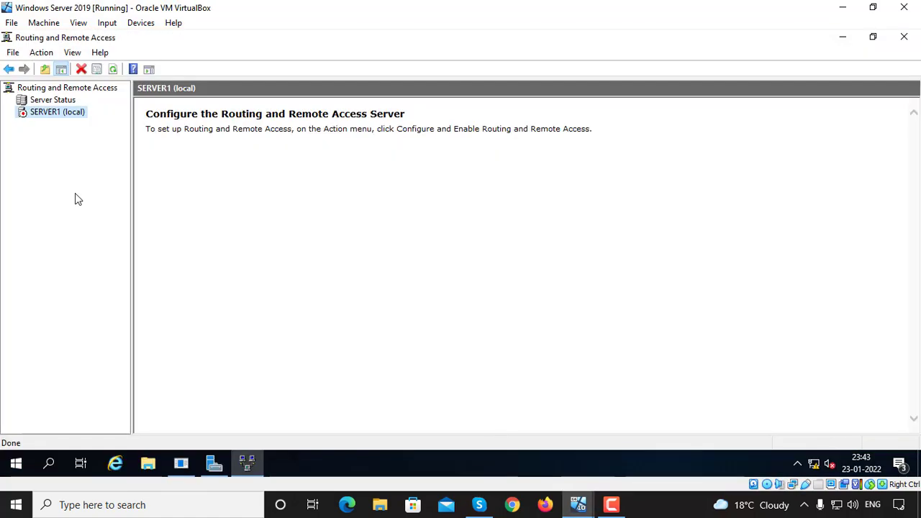
right_click(52, 103)
left_click(49, 113)
right_click(47, 112)
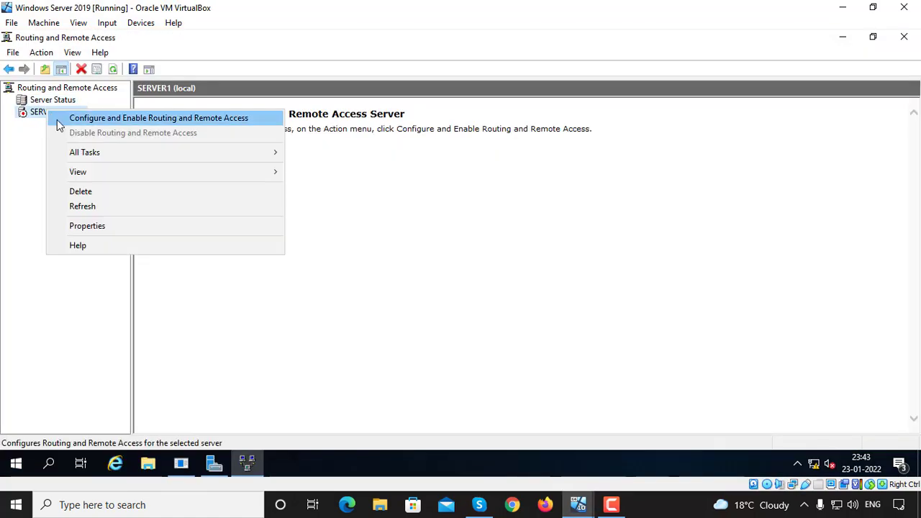
mouse_move(238, 159)
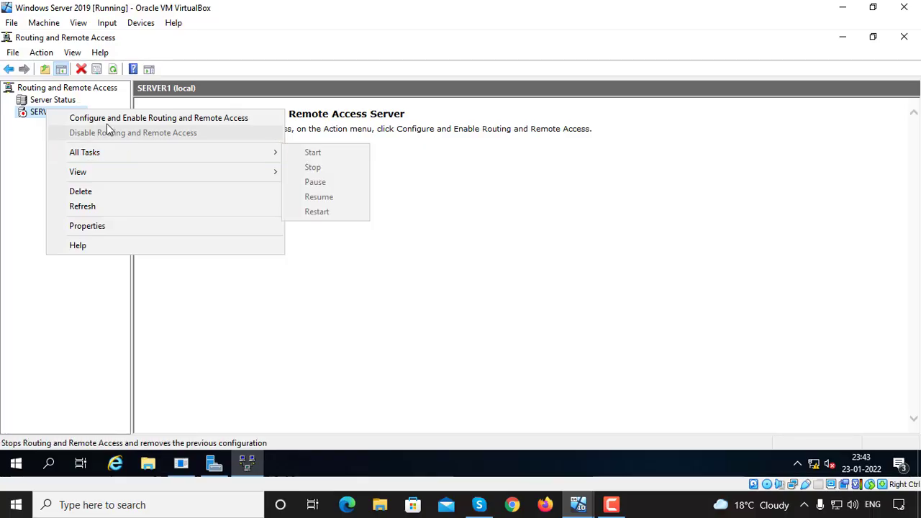
left_click(29, 130)
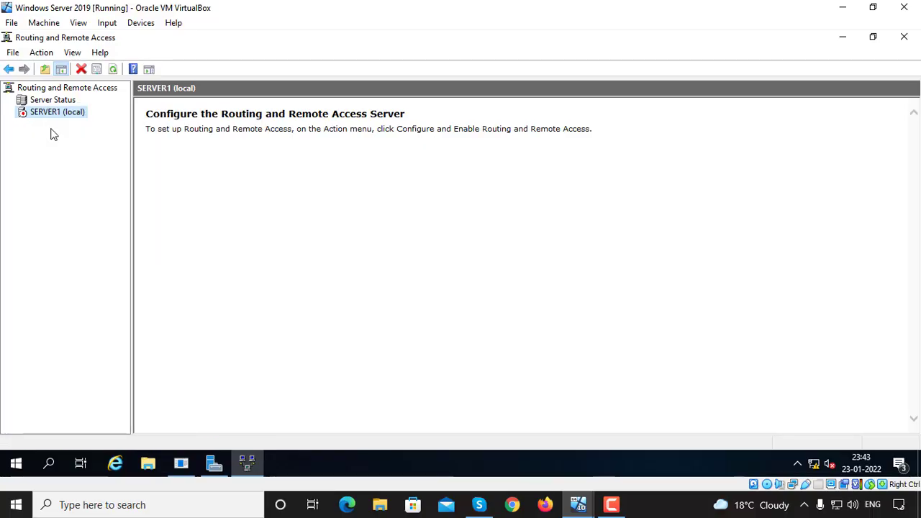
right_click(46, 113)
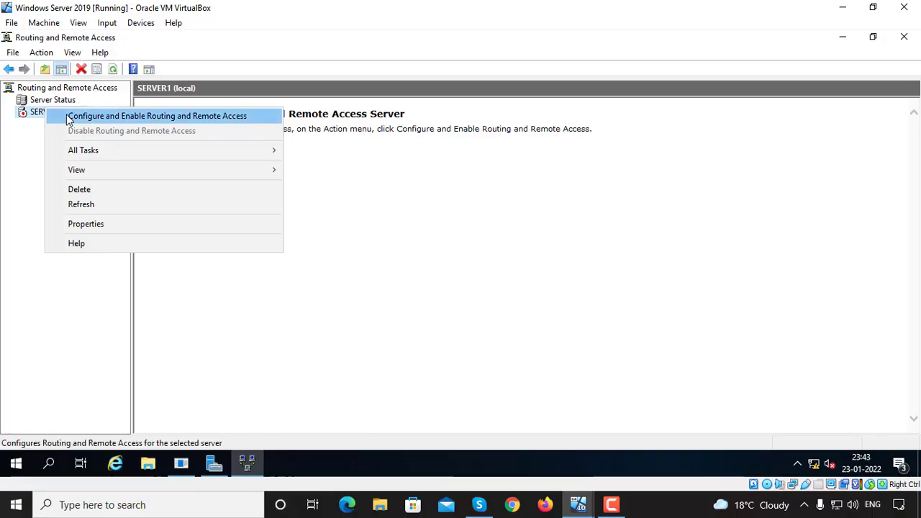
left_click(68, 117)
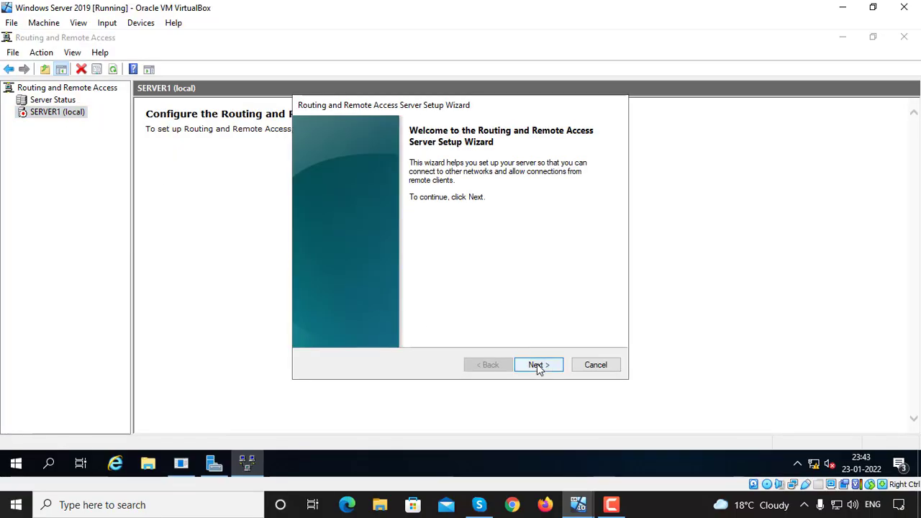
left_click(538, 365)
left_click(592, 365)
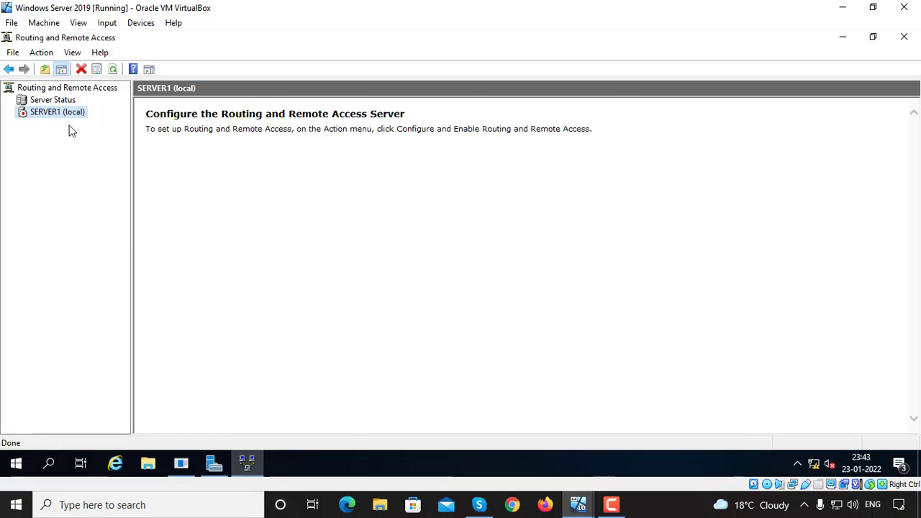
right_click(68, 117)
mouse_move(108, 157)
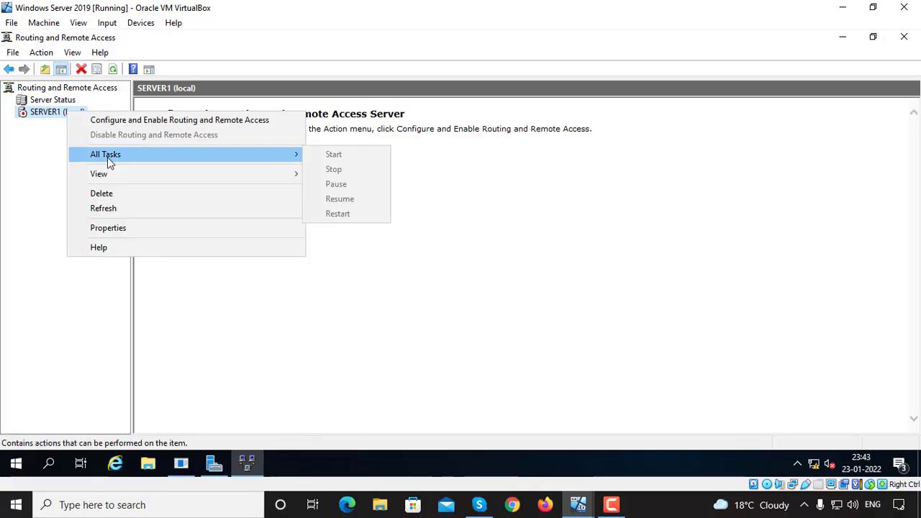
left_click(13, 141)
right_click(33, 91)
left_click(31, 126)
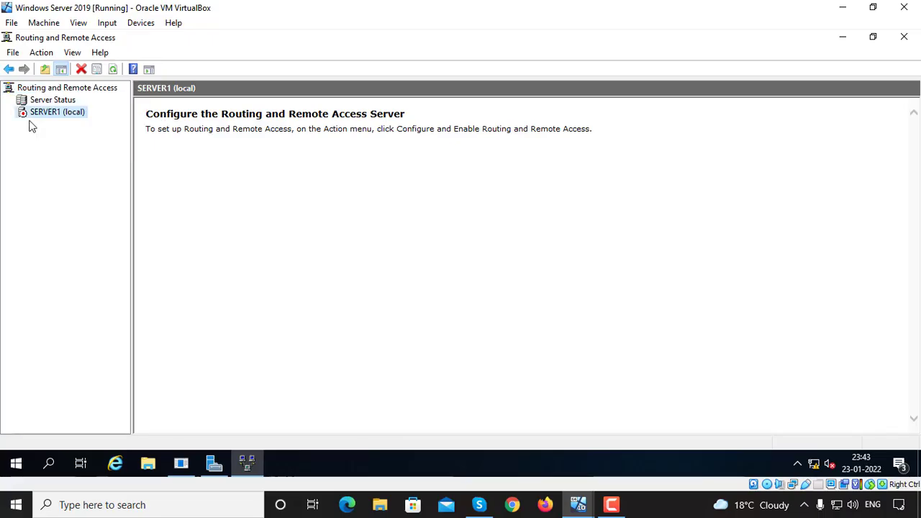
right_click(46, 101)
left_click(35, 120)
Configure and enable Routing and Remote Access on SERVER1 with a custom configuration that enables only LAN routing
right_click(43, 115)
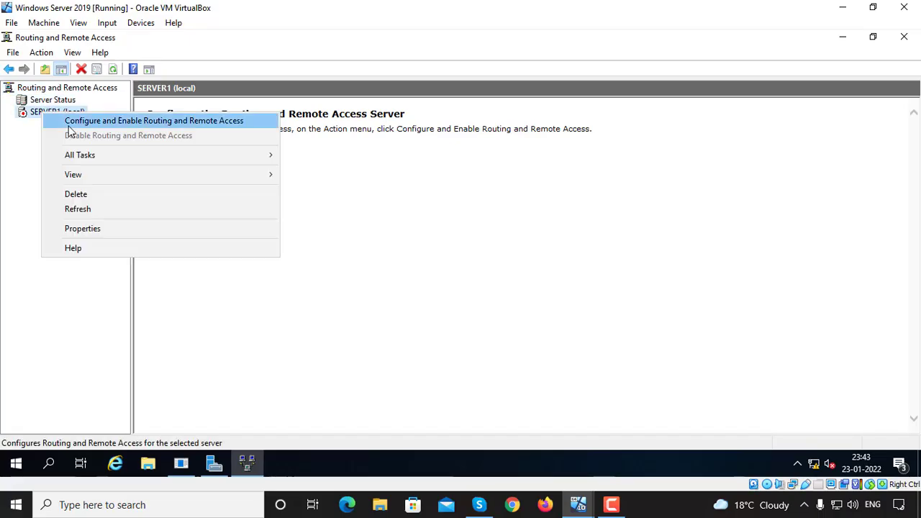
left_click(151, 123)
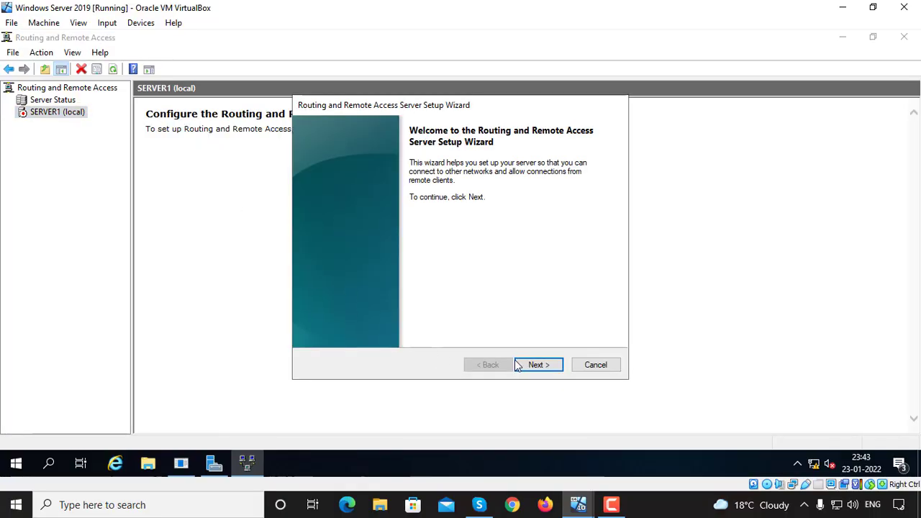
left_click(531, 364)
left_click(371, 302)
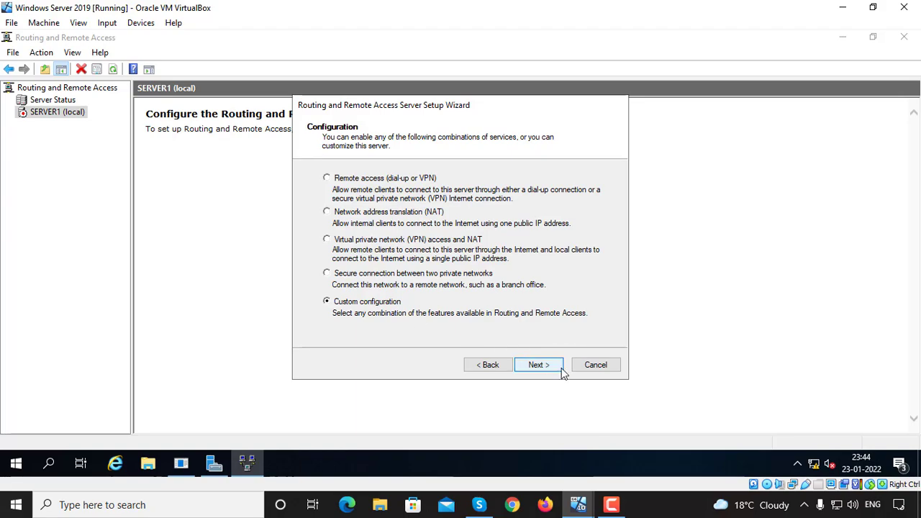
left_click(539, 365)
left_click(330, 259)
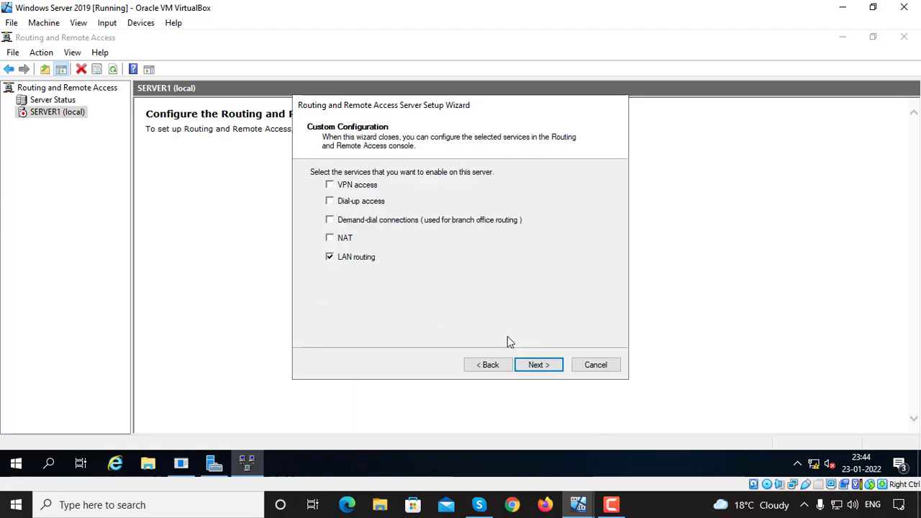
left_click(537, 367)
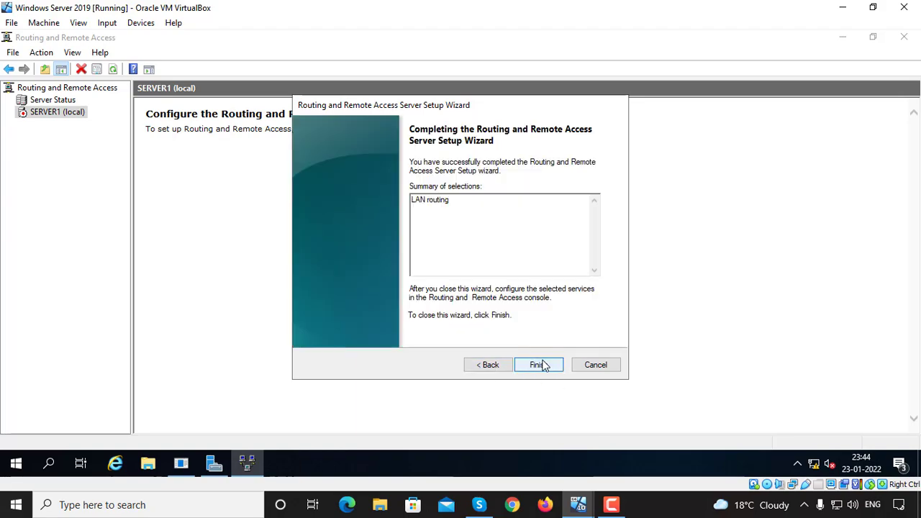
left_click(541, 365)
left_click(484, 274)
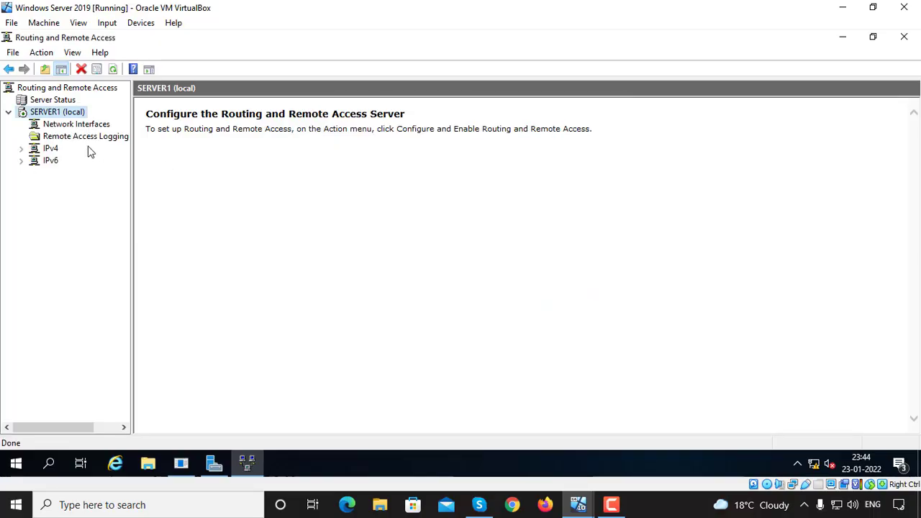
Switch to the Windows 10 virtual machine and check the continuous ping to 20.0.0.10
mouse_move(580, 504)
left_click(459, 443)
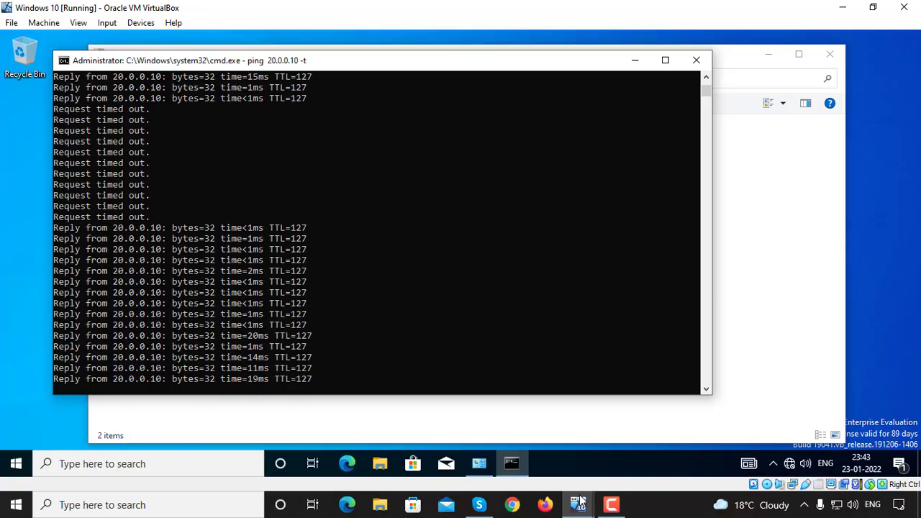
left_click(652, 511)
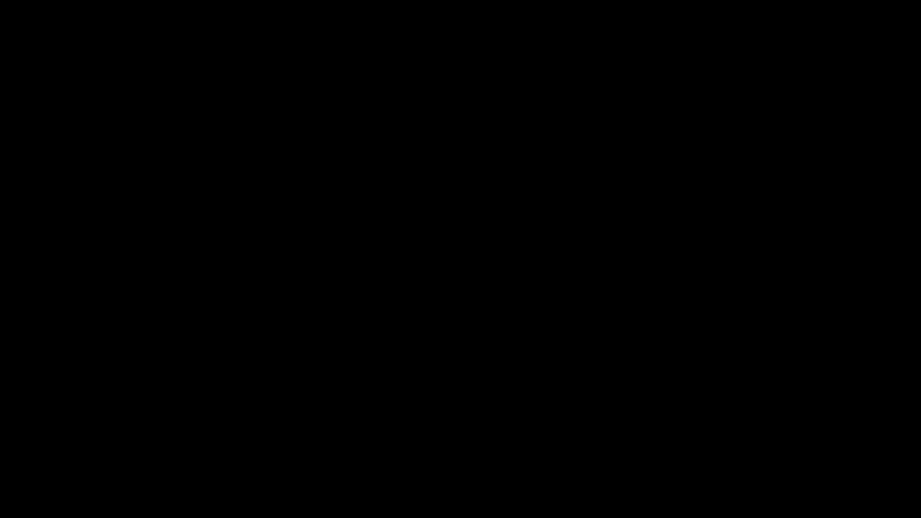